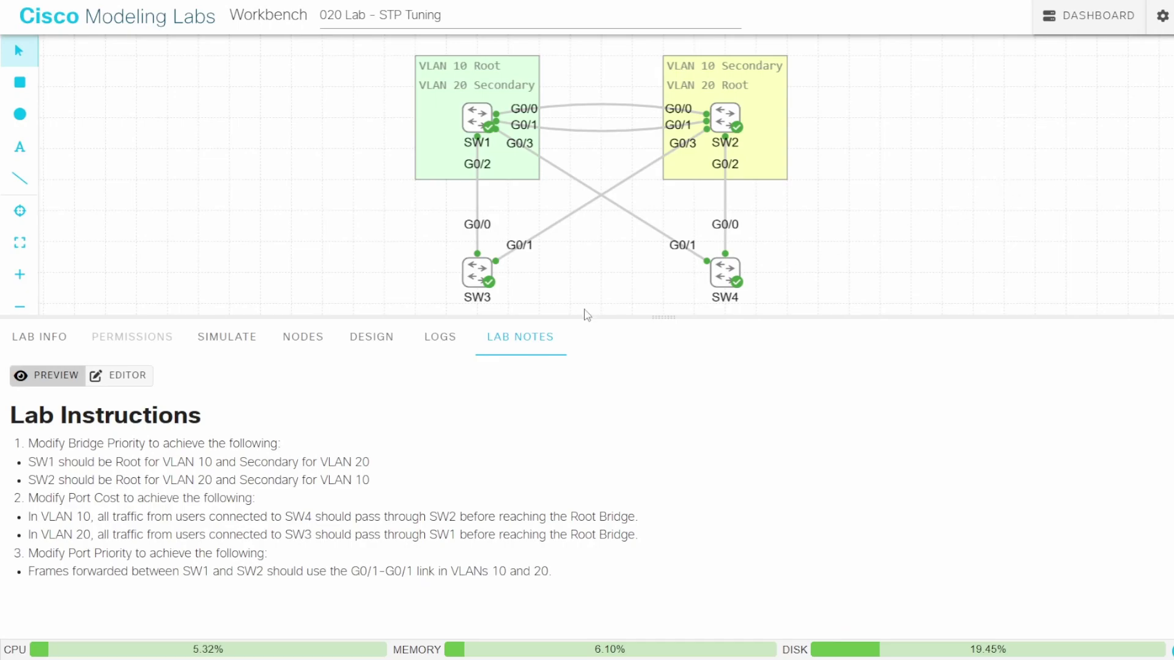
Highlight the Lab Notes bridge-priority instruction and the SW1 and SW2 root requirements.
{"action": "left_click_drag", "start_coordinate": [30, 447], "coordinate": [283, 450]}
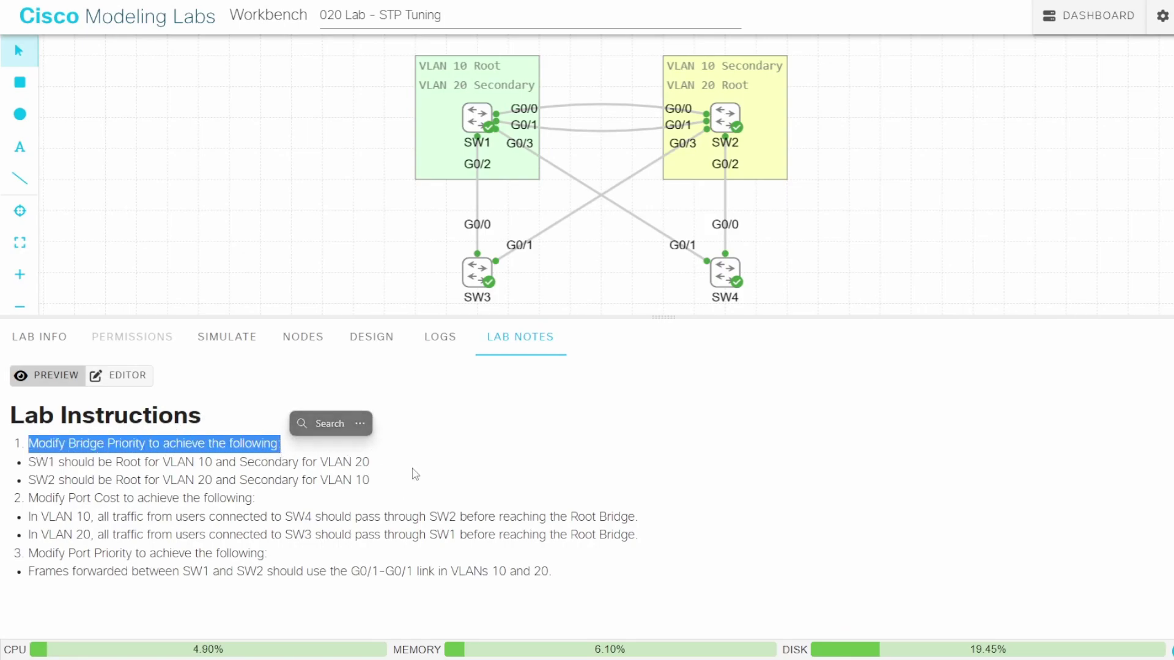
{"action": "left_click_drag", "start_coordinate": [31, 464], "coordinate": [369, 468]}
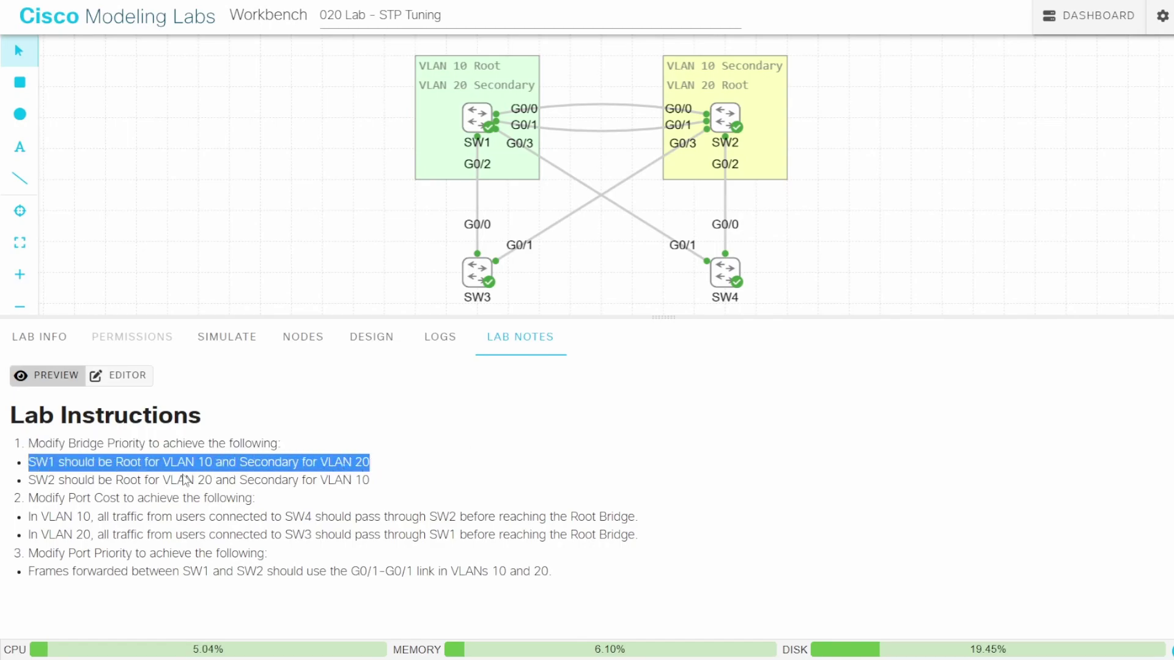
{"action": "left_click_drag", "start_coordinate": [30, 480], "coordinate": [371, 482]}
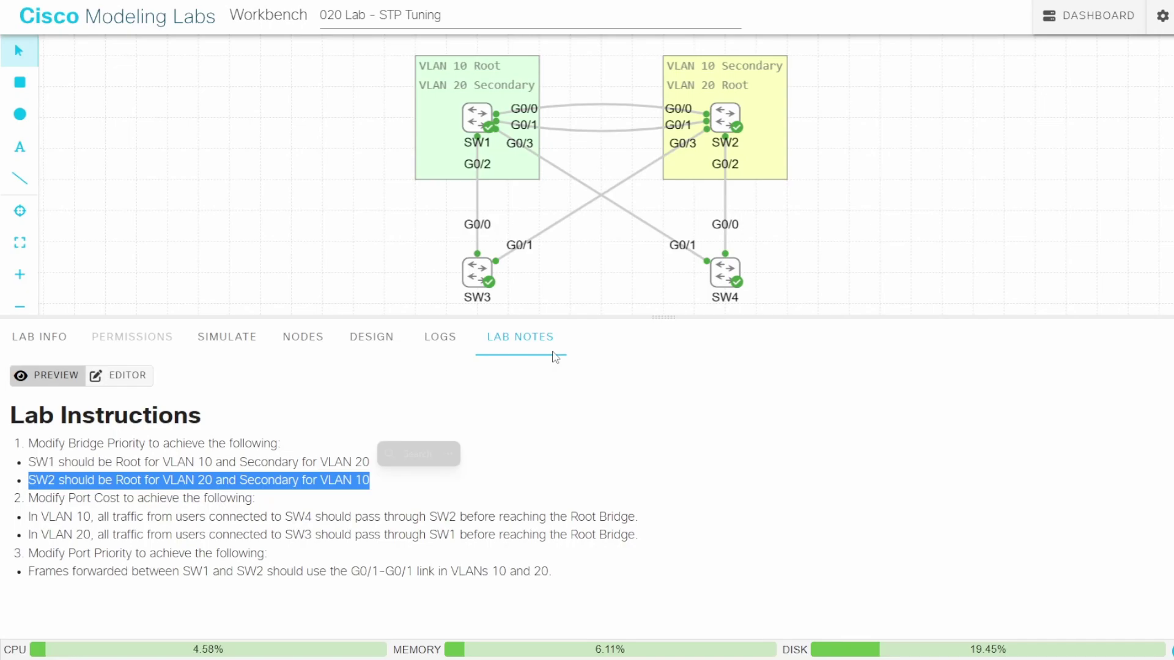
On SW1, show VLAN 10 spanning tree and mark the root and SW1 bridge addresses.
{"action": "left_click", "coordinate": [483, 117]}
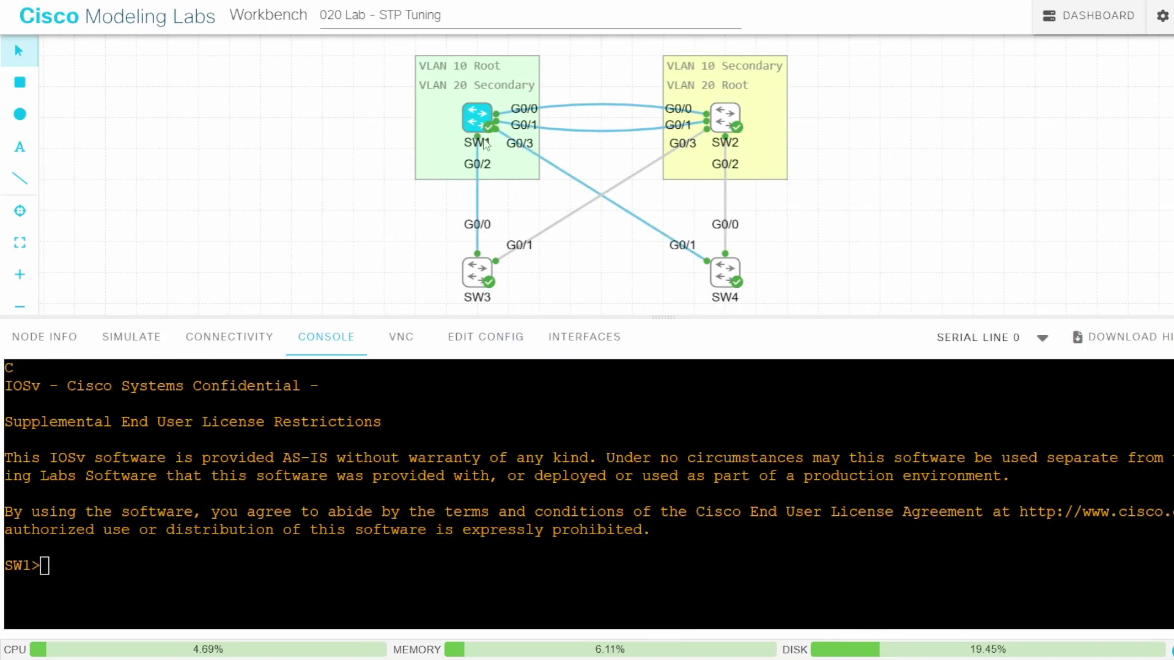
{"action": "key", "text": "Return"}
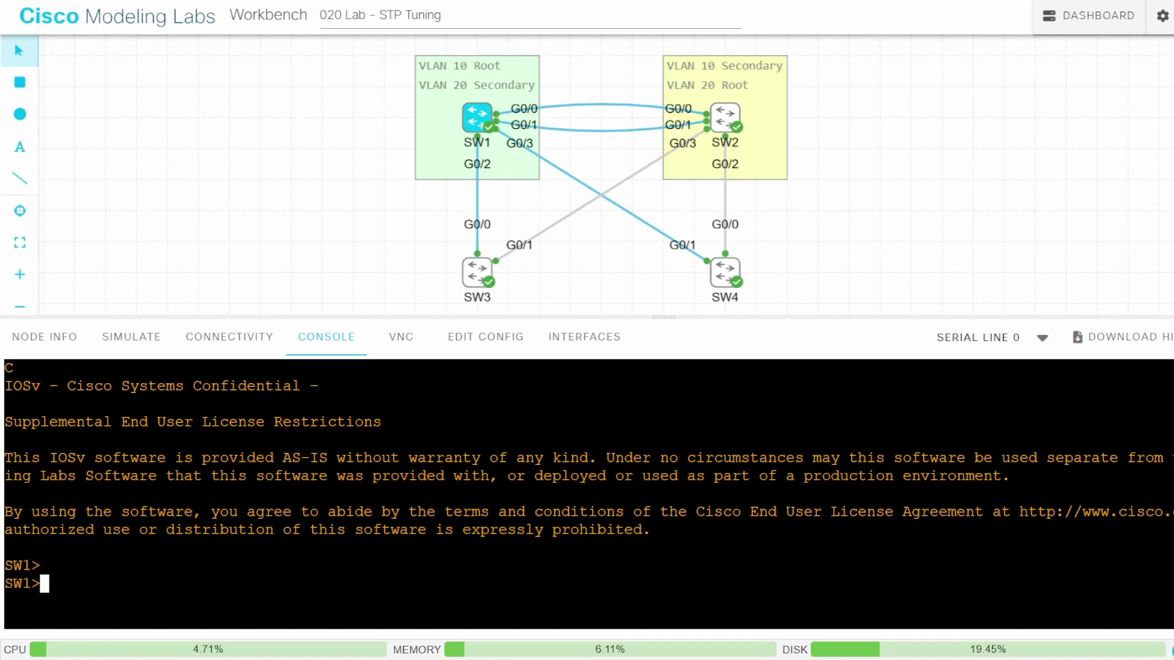
{"action": "type", "text": "en"}
{"action": "key", "text": "Return"}
{"action": "type", "text": "sh span vla"}
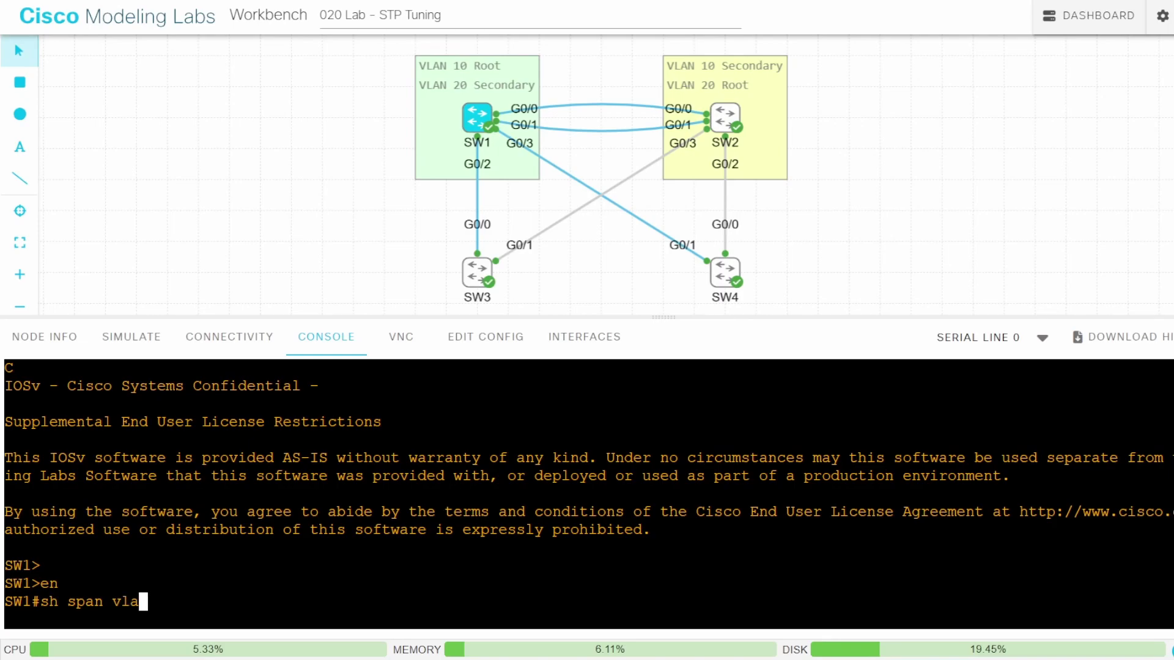
{"action": "type", "text": "n 10"}
{"action": "key", "text": "Return"}
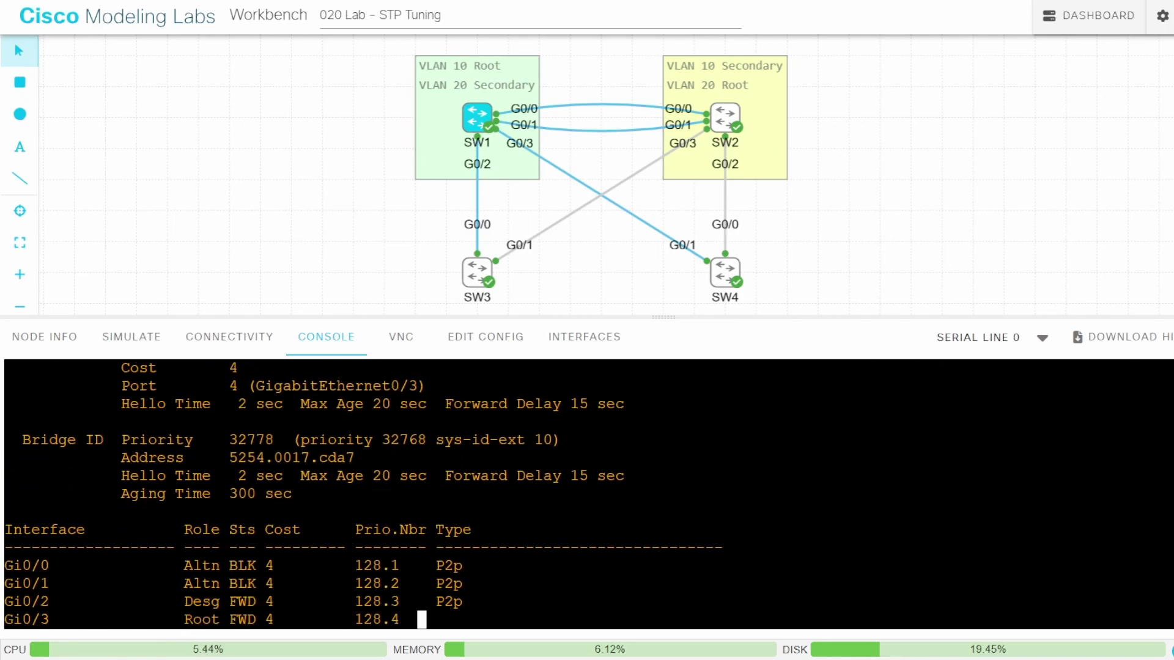
{"action": "scroll", "coordinate": [586, 496], "scroll_direction": "up", "scroll_amount": 2}
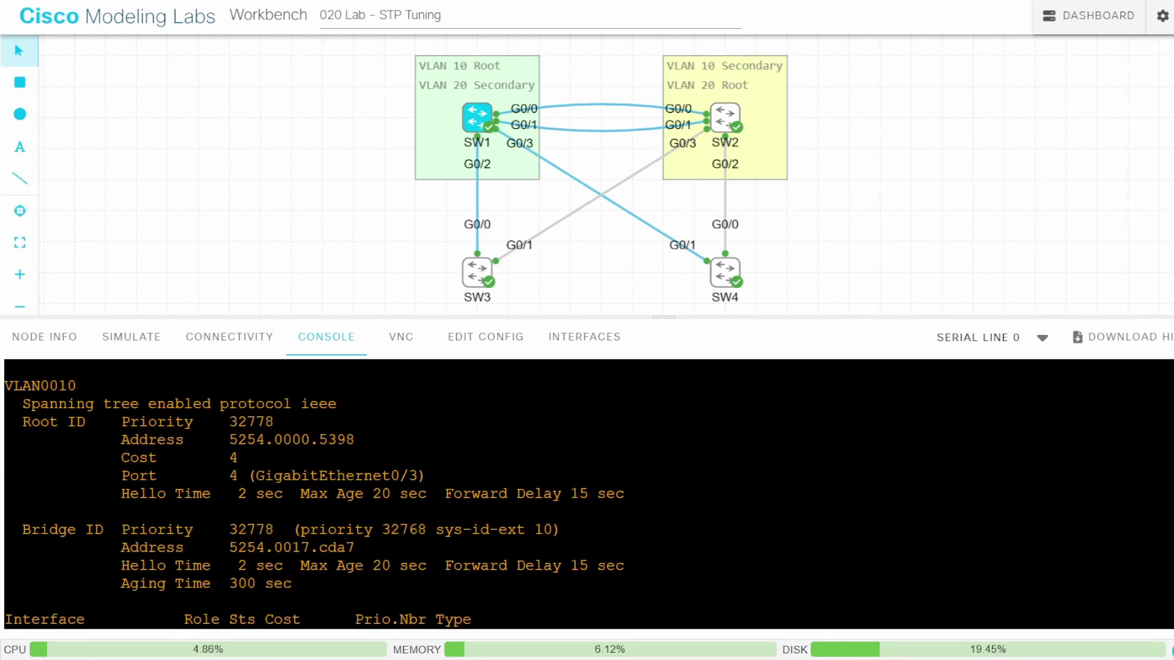
{"action": "left_click_drag", "start_coordinate": [230, 439], "coordinate": [364, 439]}
{"action": "left_click_drag", "start_coordinate": [229, 548], "coordinate": [354, 547]}
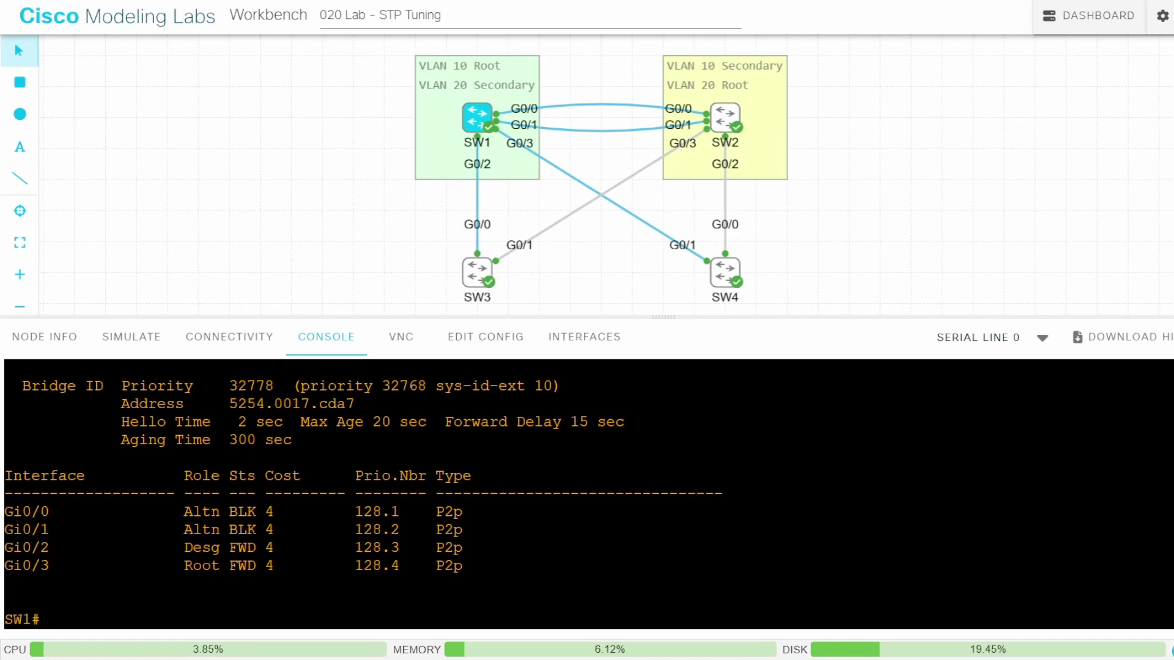
{"action": "type", "text": "conf t"}
Set SW1's VLAN 10 priority to 0 and verify it is now the root bridge.
{"action": "key", "text": "Return"}
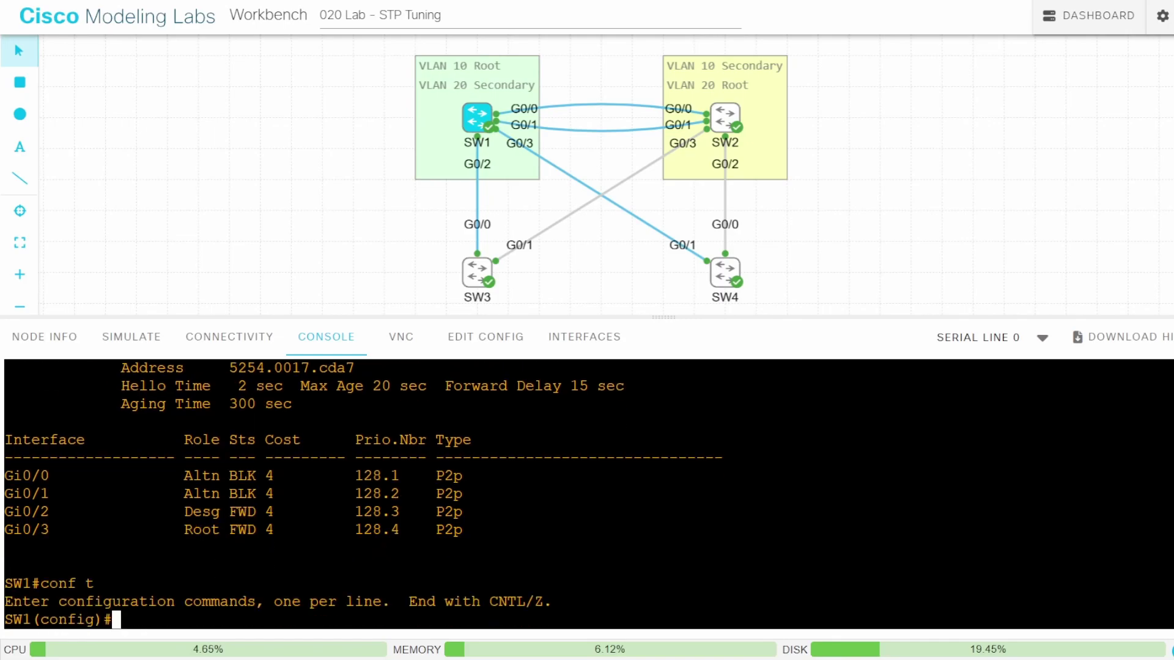
{"action": "type", "text": "span vlan 1"}
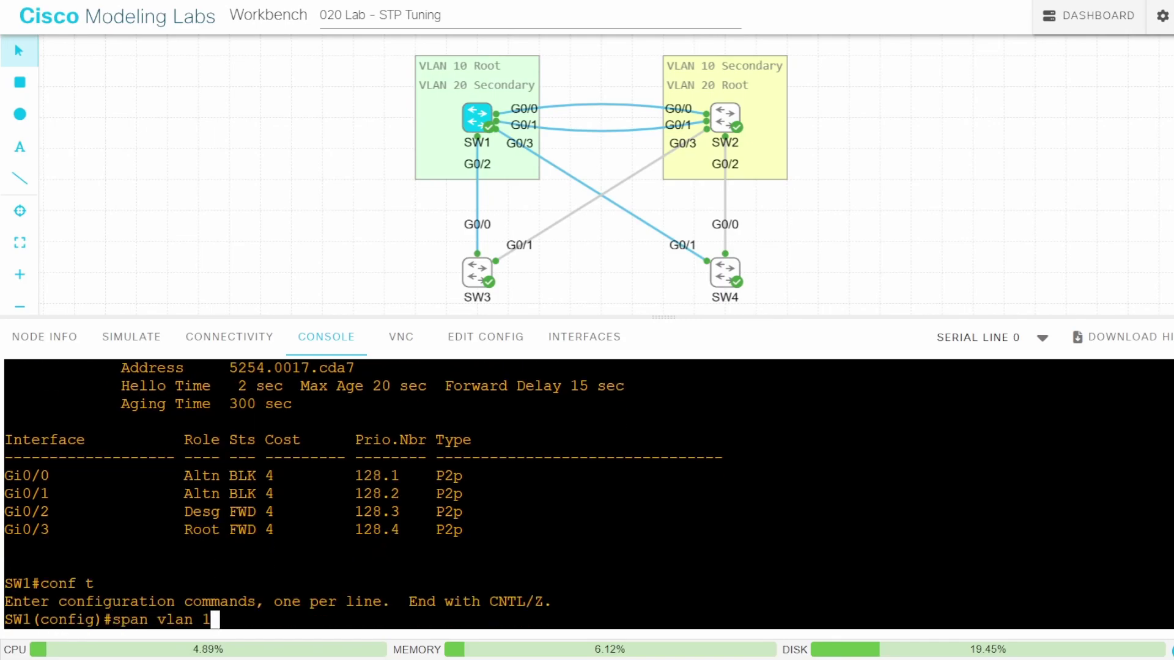
{"action": "type", "text": "0 pri 0"}
{"action": "key", "text": "Return"}
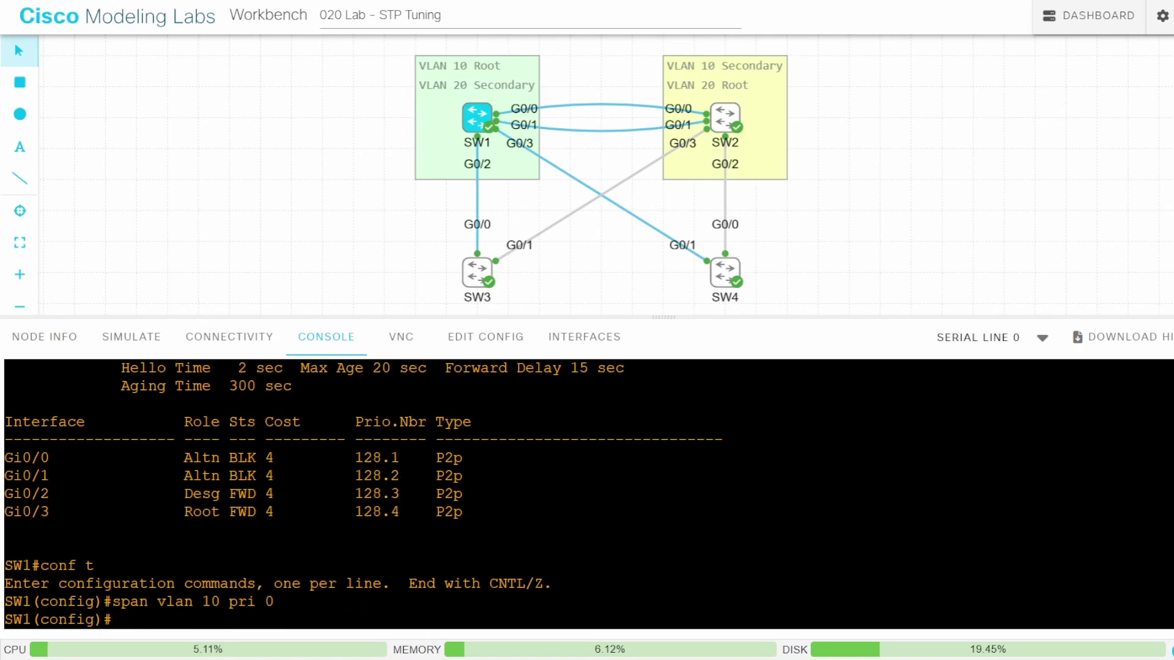
{"action": "type", "text": "do sh span"}
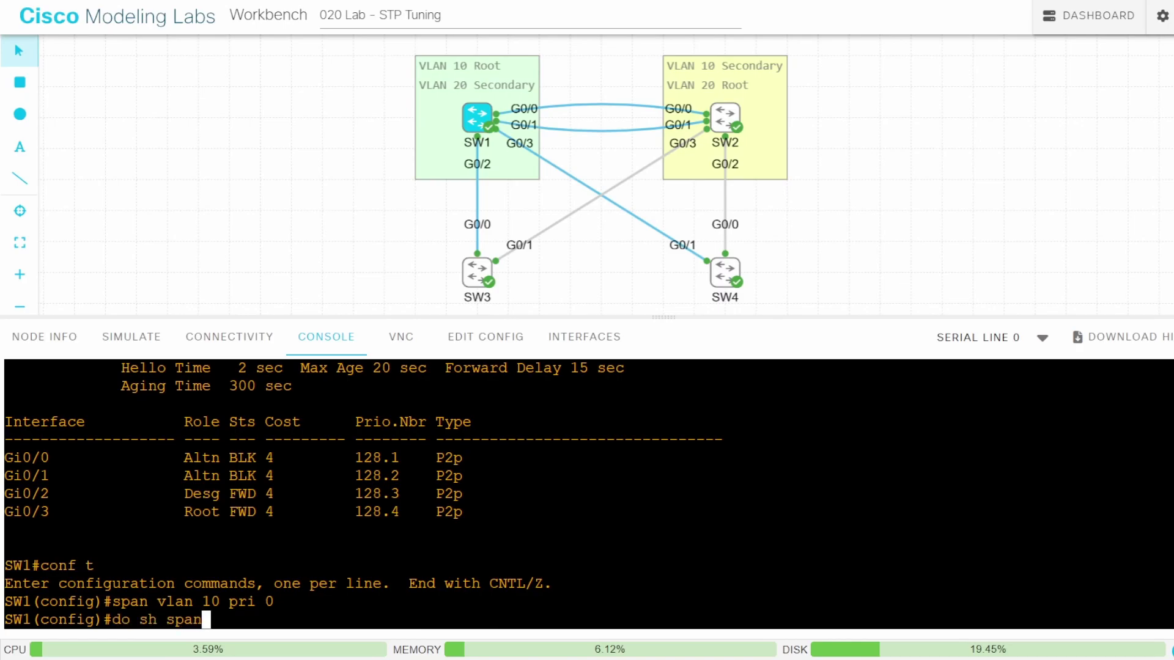
{"action": "type", "text": " vlan 10"}
{"action": "key", "text": "Return"}
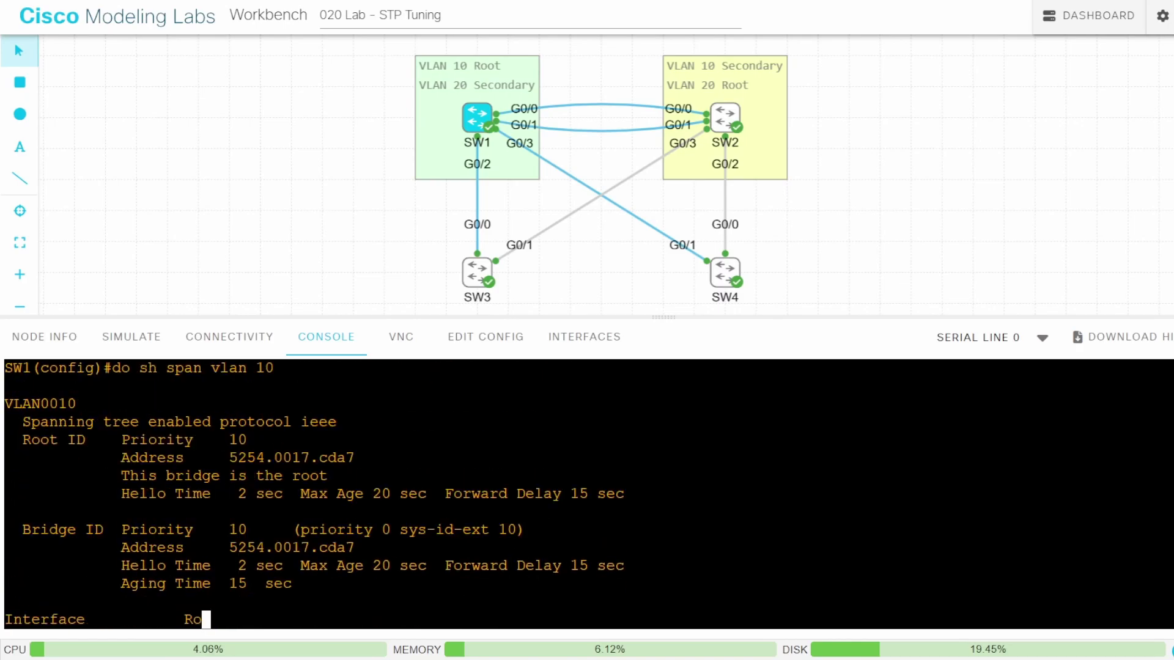
{"action": "scroll", "coordinate": [587, 496], "scroll_direction": "up", "scroll_amount": 2}
{"action": "scroll", "coordinate": [587, 496], "scroll_direction": "up", "scroll_amount": 2}
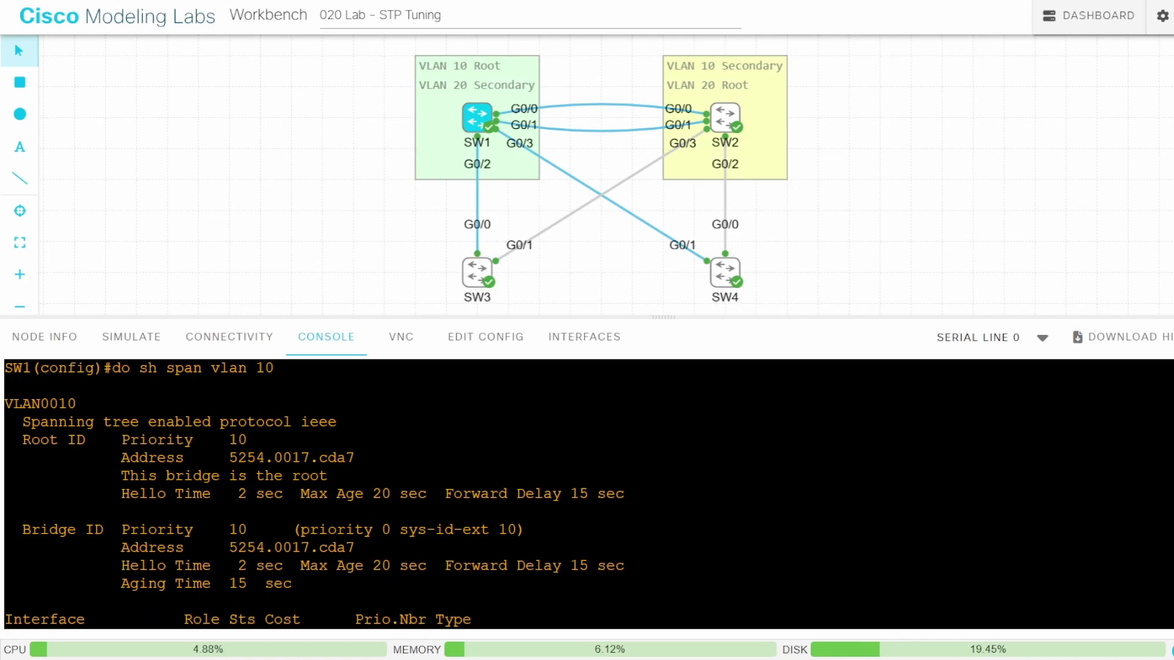
{"action": "left_click_drag", "start_coordinate": [327, 475], "coordinate": [121, 474]}
{"action": "scroll", "coordinate": [122, 475], "scroll_direction": "down", "scroll_amount": 3}
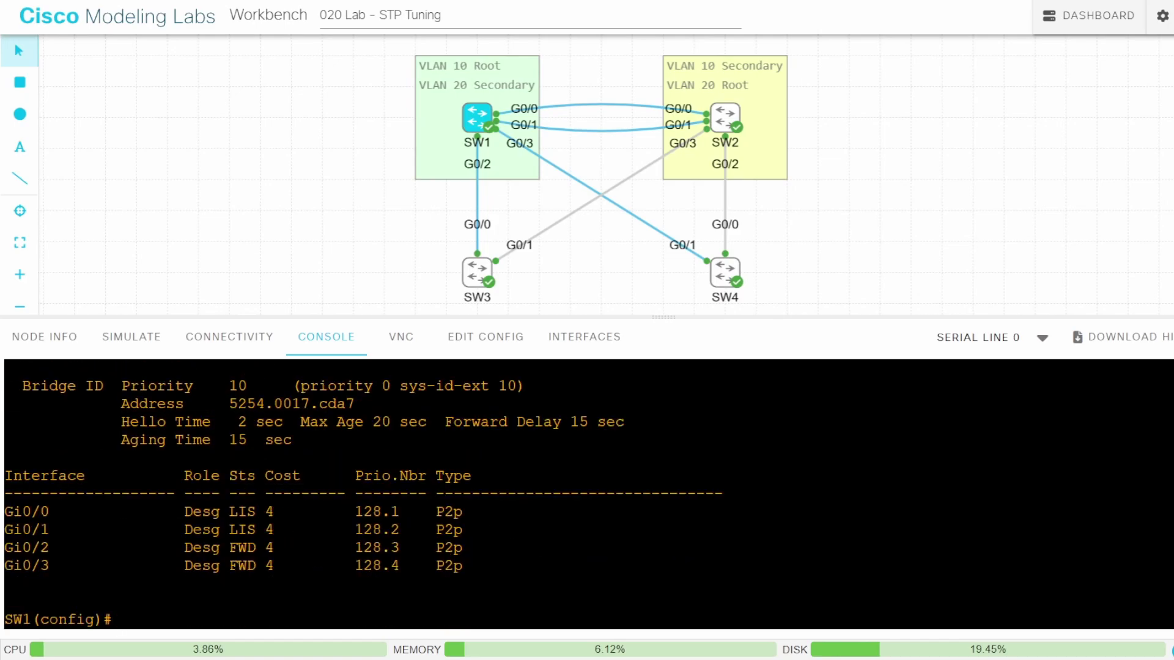
{"action": "scroll", "coordinate": [587, 495], "scroll_direction": "up", "scroll_amount": 2}
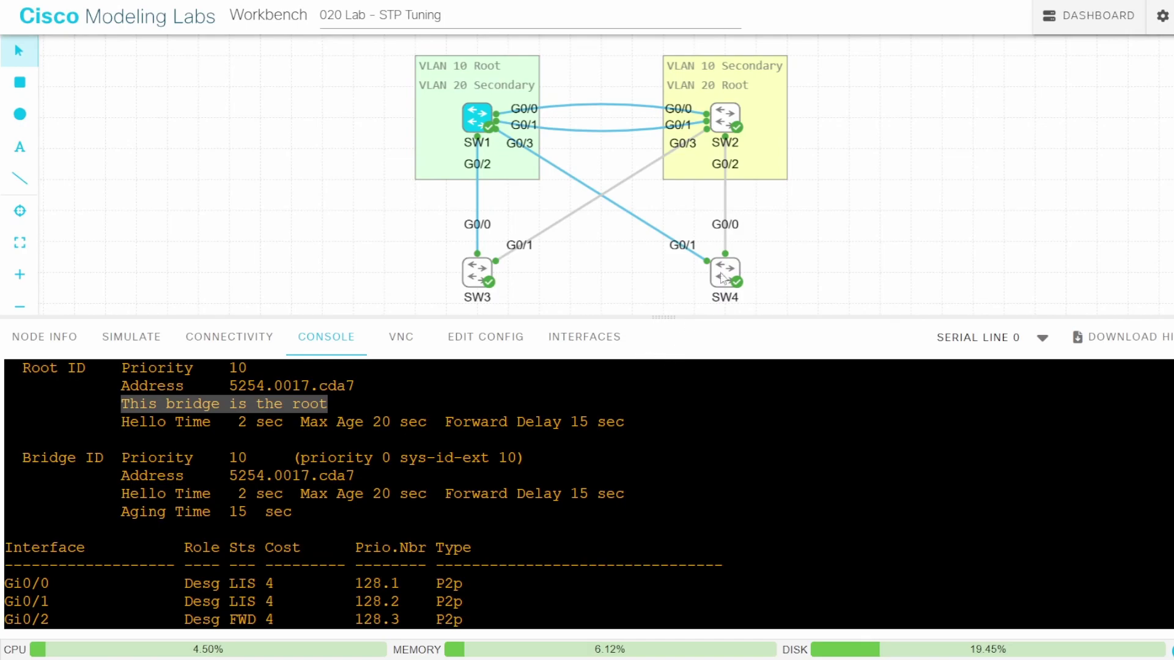
On SW2, configure 'spanning-tree vlan 10 priority 4096' in global configuration mode.
{"action": "left_click", "coordinate": [725, 116]}
{"action": "type", "text": "en"}
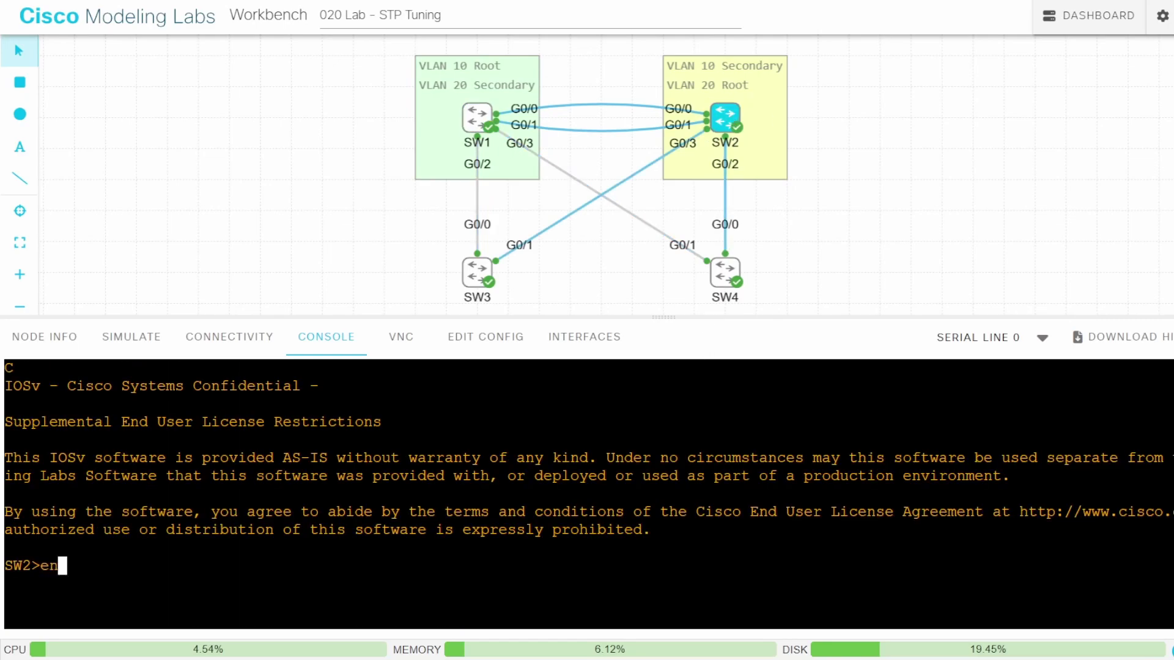
{"action": "key", "text": "Return"}
{"action": "type", "text": "conf t"}
{"action": "key", "text": "Return"}
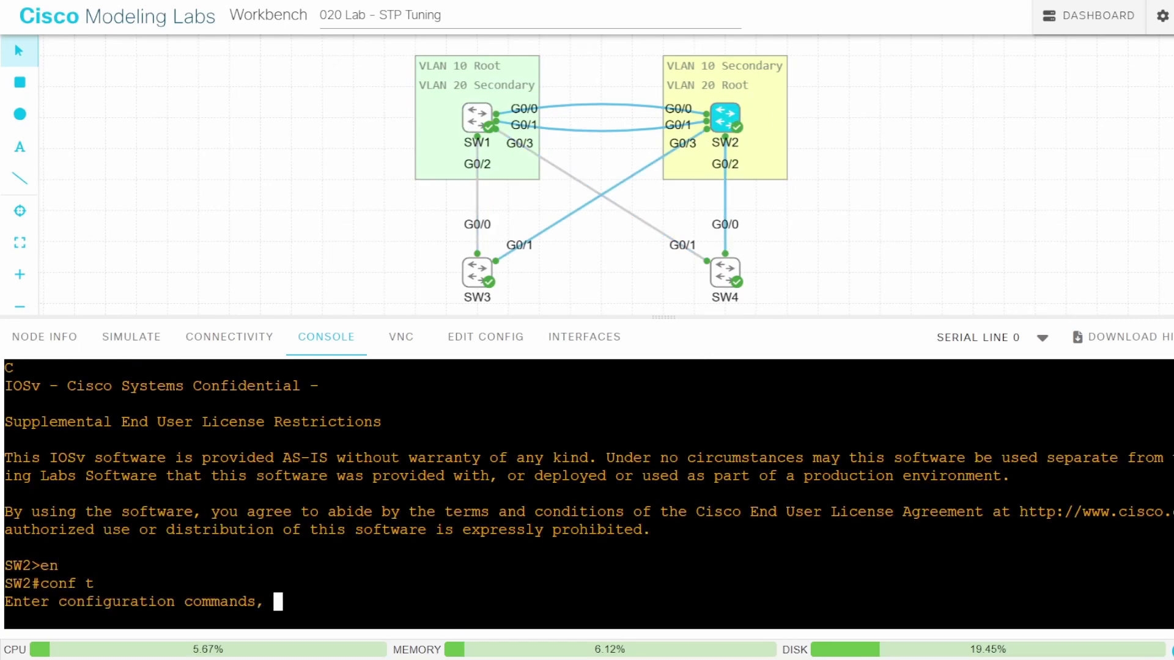
{"action": "type", "text": "span"}
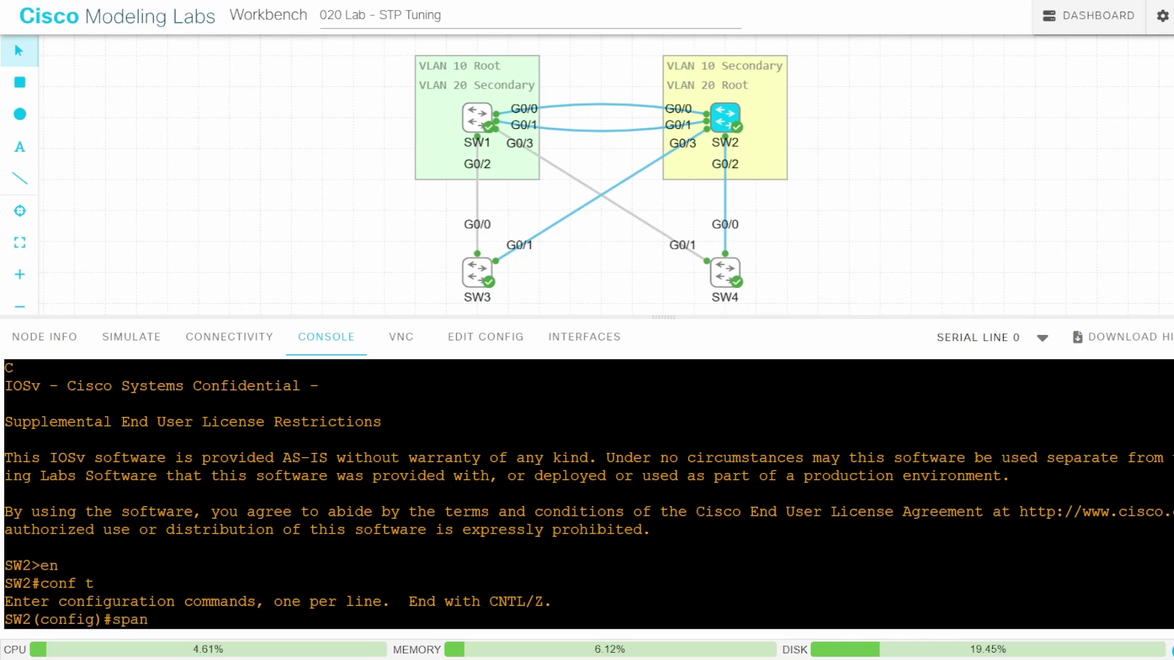
{"action": "type", "text": " vlan 10"}
{"action": "type", "text": " root sec"}
{"action": "key", "text": "Tab"}
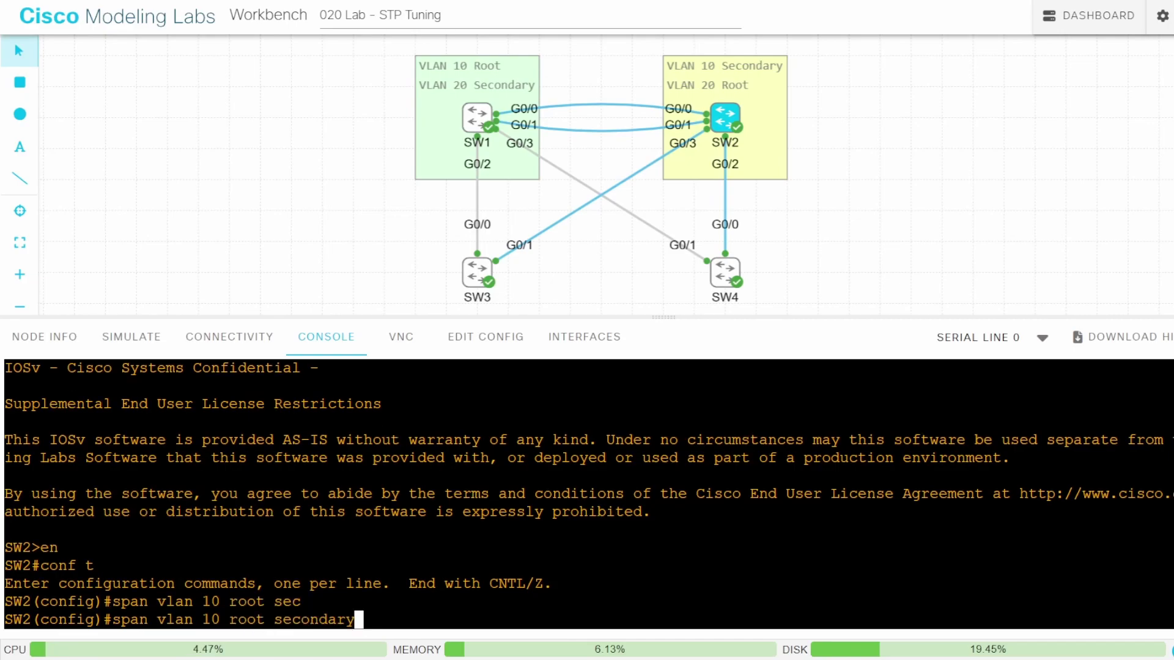
{"action": "key", "text": "BackSpace"}
{"action": "key", "text": "BackSpace"}
{"action": "key", "text": "BackSpace"}
{"action": "key", "text": "BackSpace"}
{"action": "key", "text": "BackSpace"}
{"action": "key", "text": "BackSpace"}
{"action": "type", "text": "pri"}
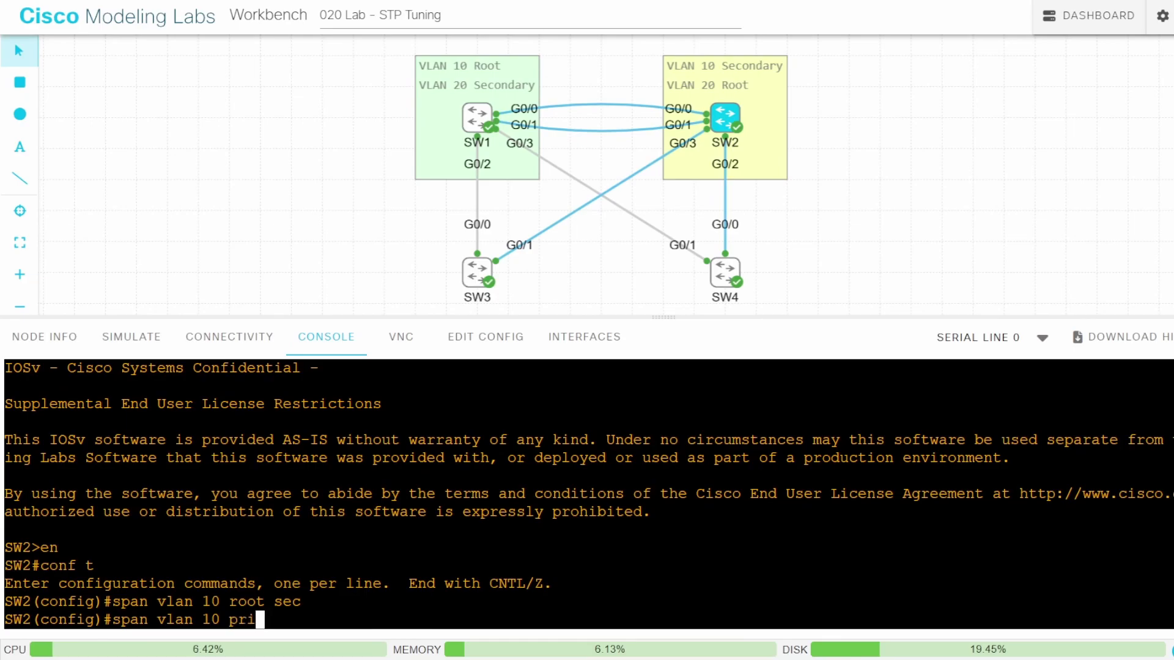
{"action": "key", "text": "Tab"}
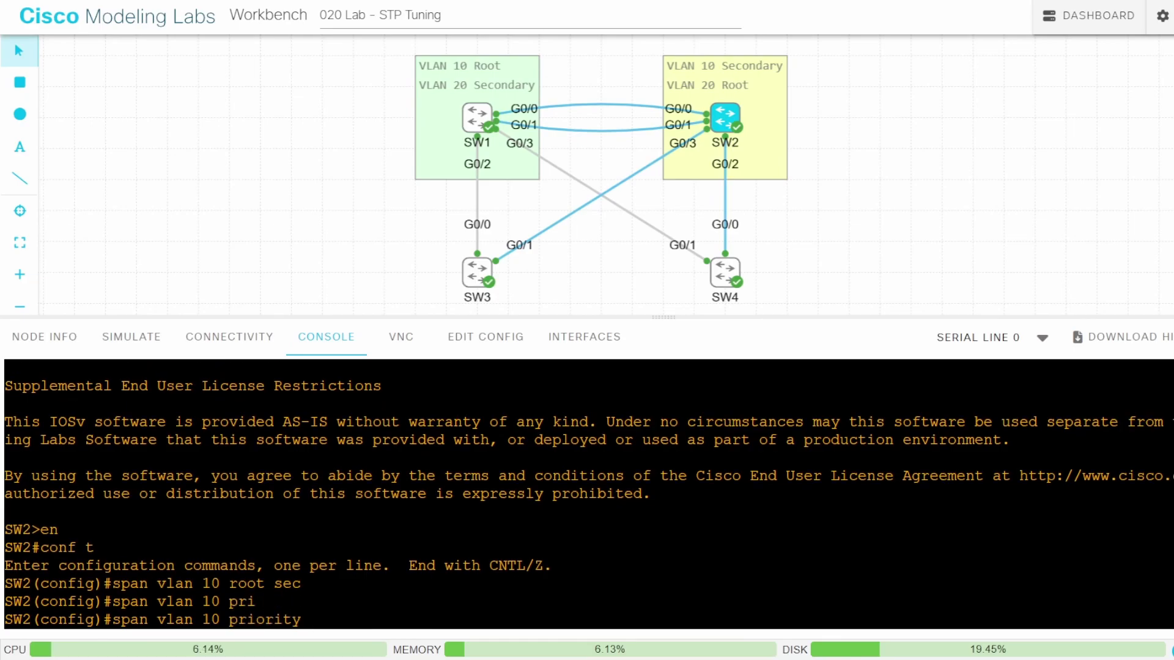
{"action": "type", "text": "4096"}
{"action": "key", "text": "Return"}
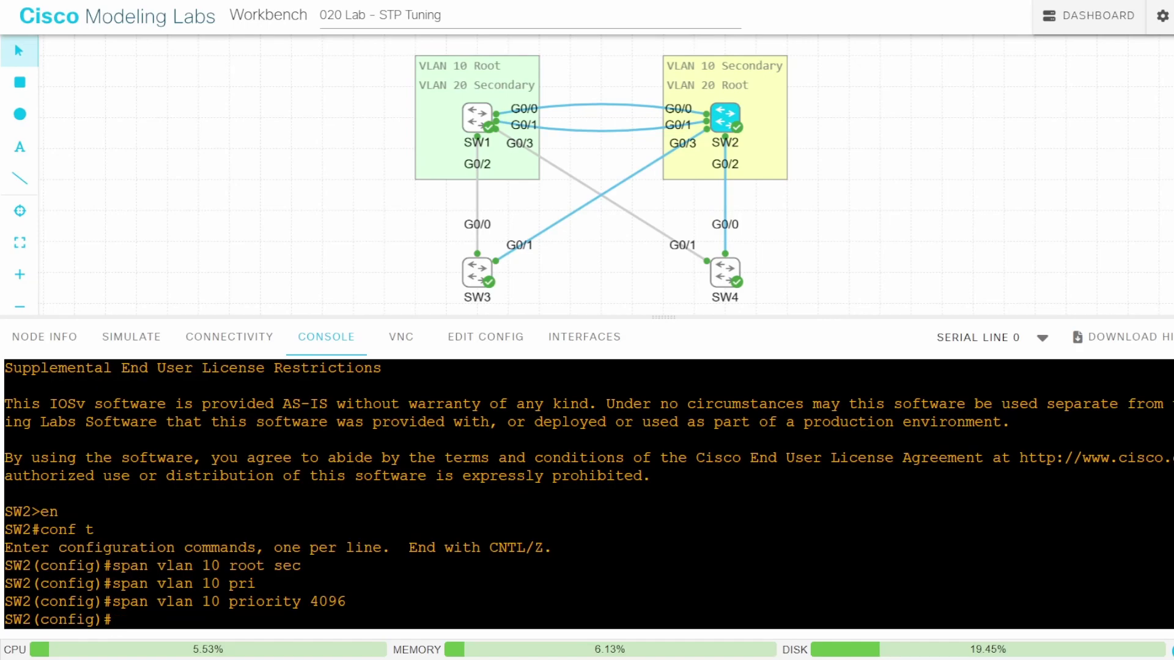
{"action": "type", "text": "span vla"}
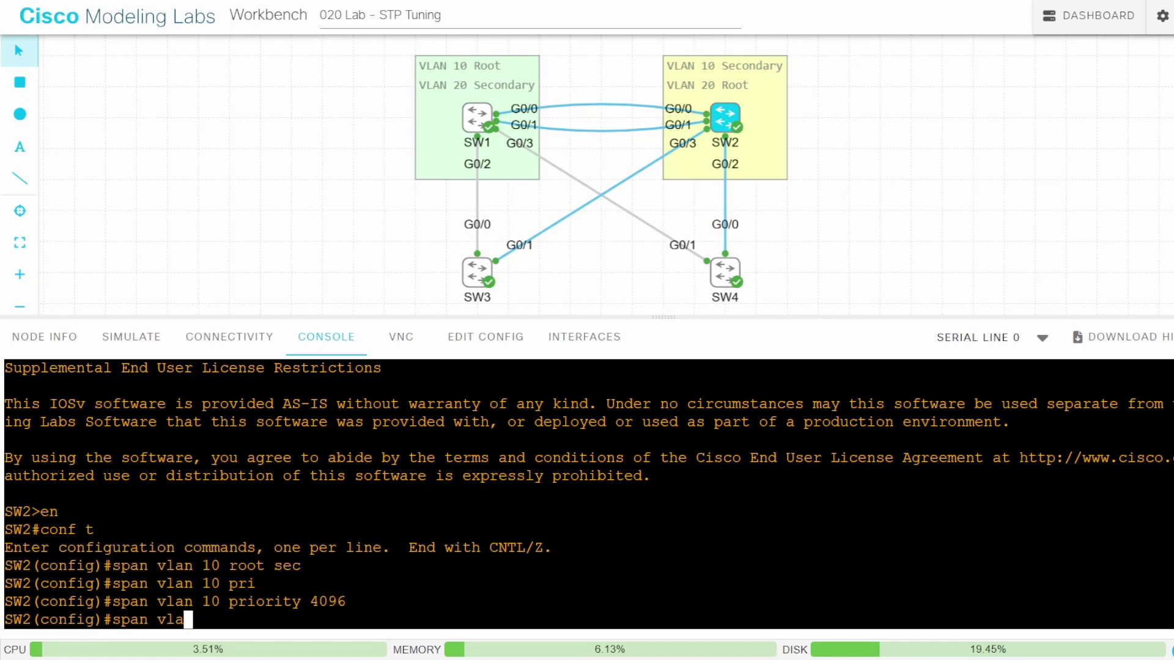
{"action": "type", "text": "n 20 pri "}
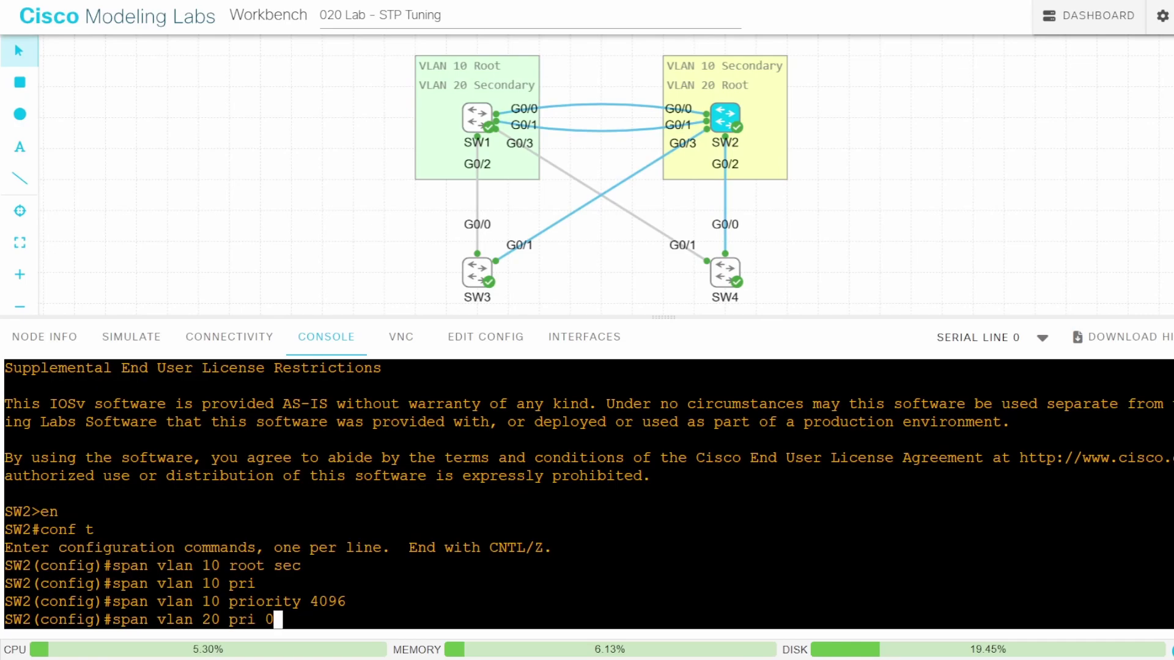
{"action": "type", "text": "0"}
Set SW2's VLAN 20 priority to 0 and verify 'This bridge is the root'.
{"action": "key", "text": "Return"}
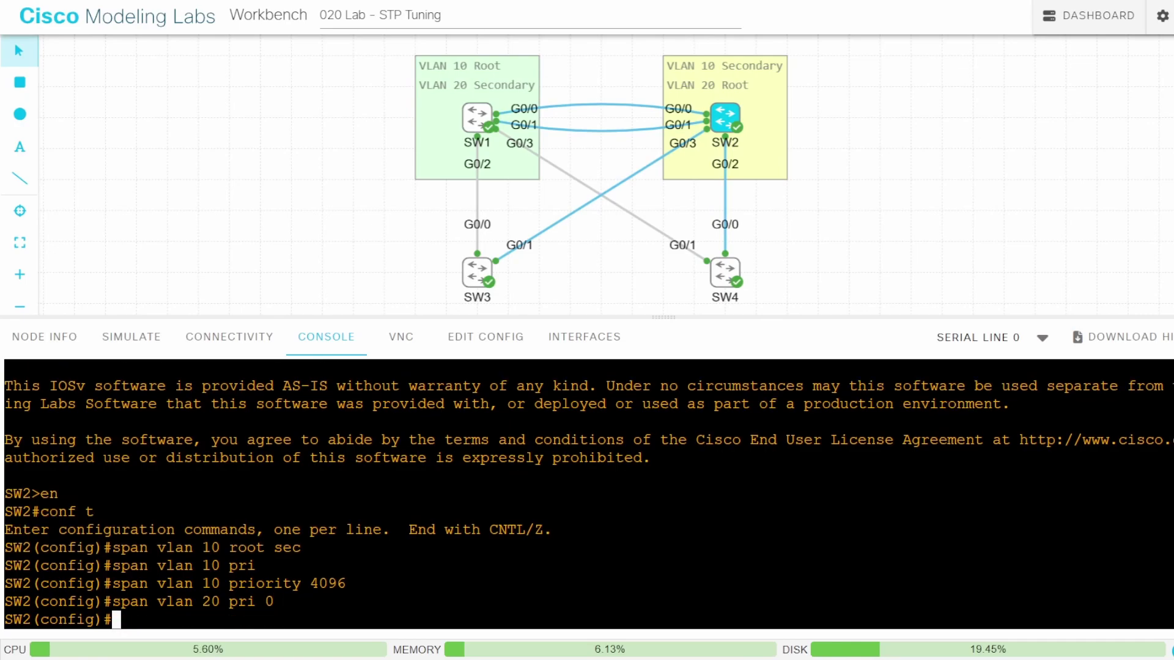
{"action": "type", "text": "do sh span v"}
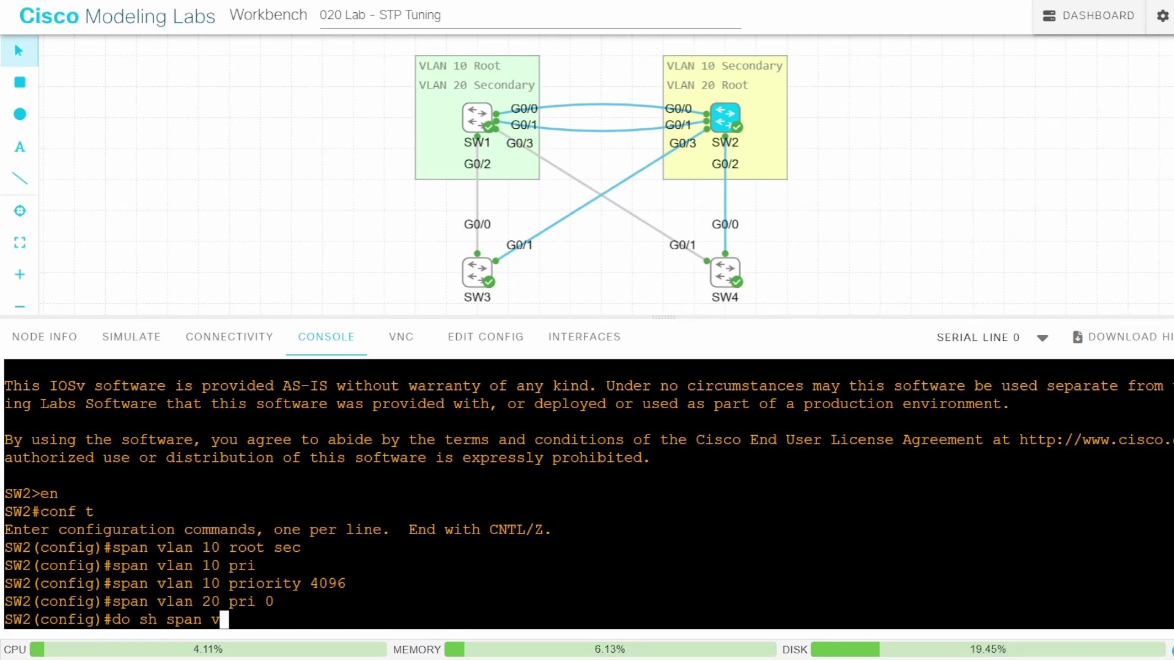
{"action": "type", "text": "lan 20"}
{"action": "key", "text": "Return"}
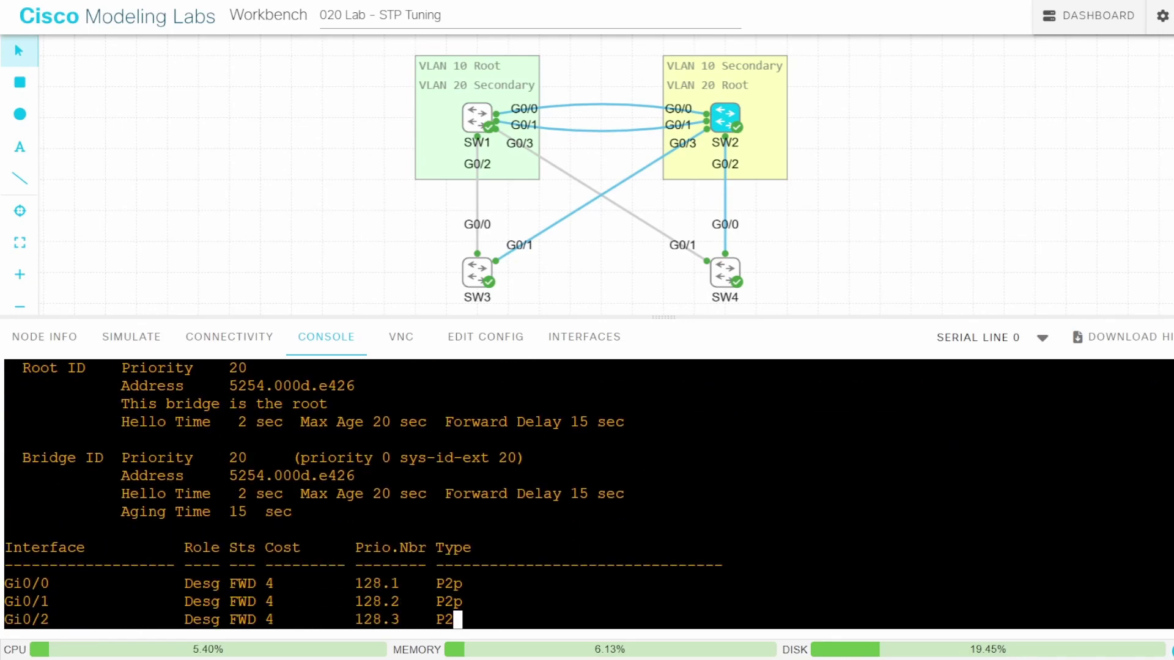
{"action": "scroll", "coordinate": [587, 495], "scroll_direction": "up", "scroll_amount": 1}
{"action": "scroll", "coordinate": [586, 496], "scroll_direction": "up", "scroll_amount": 2}
{"action": "left_click_drag", "start_coordinate": [337, 493], "coordinate": [112, 494]}
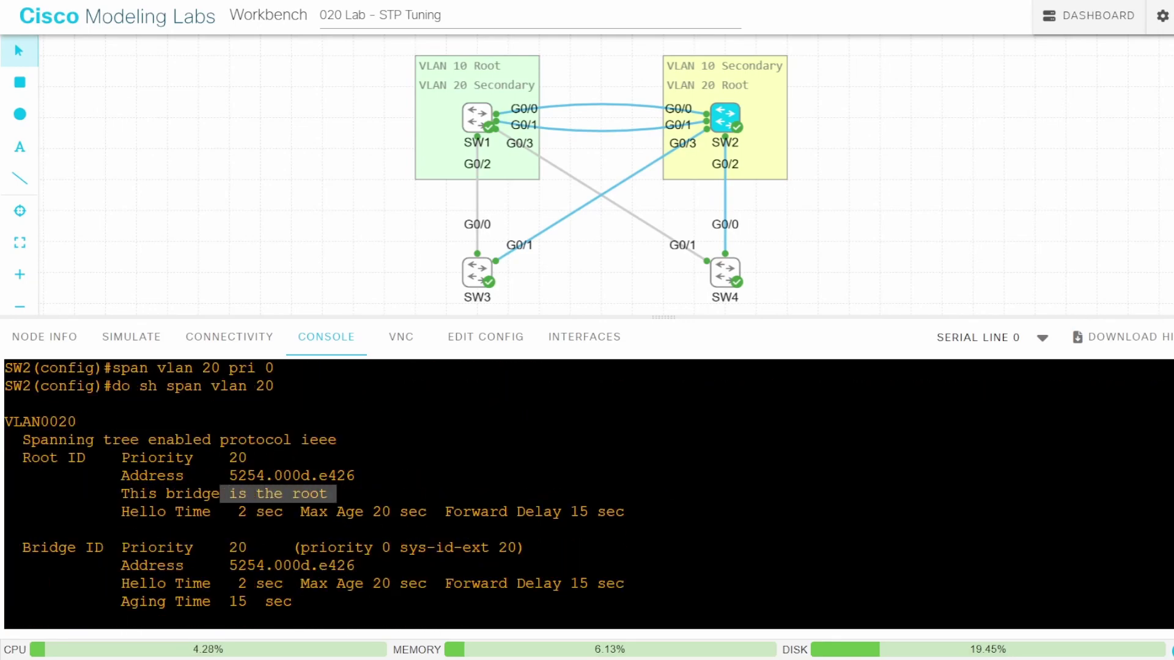
{"action": "scroll", "coordinate": [586, 496], "scroll_direction": "down", "scroll_amount": 3}
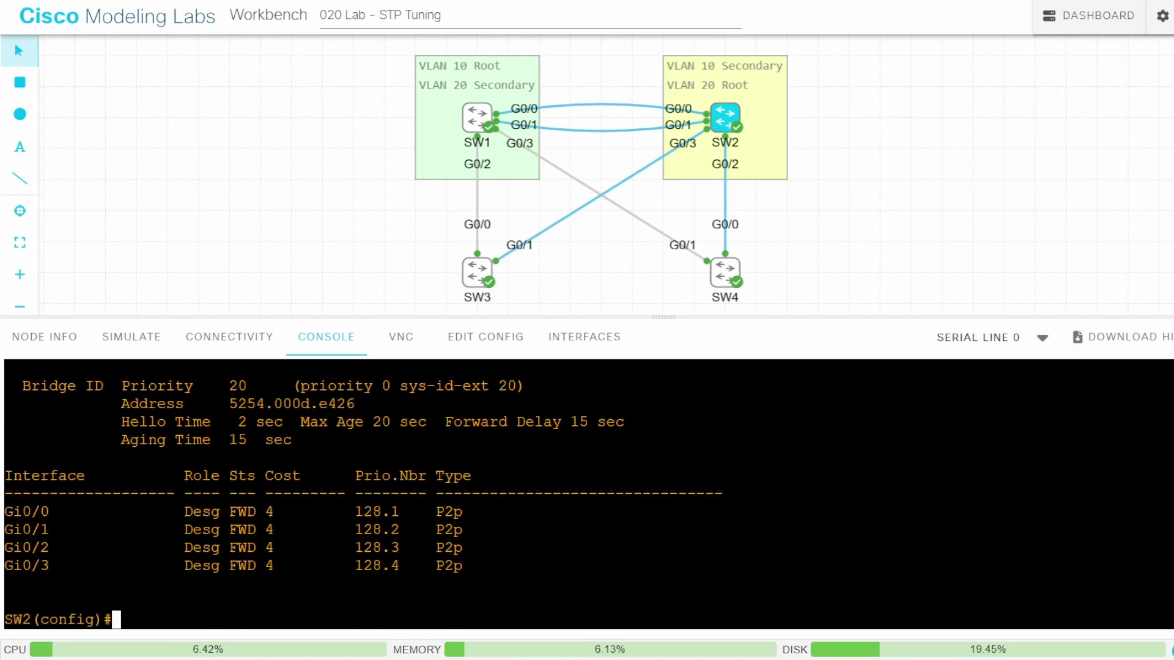
Switch to SW1's console to change its VLAN 20 bridge priority.
{"action": "left_click", "coordinate": [475, 126]}
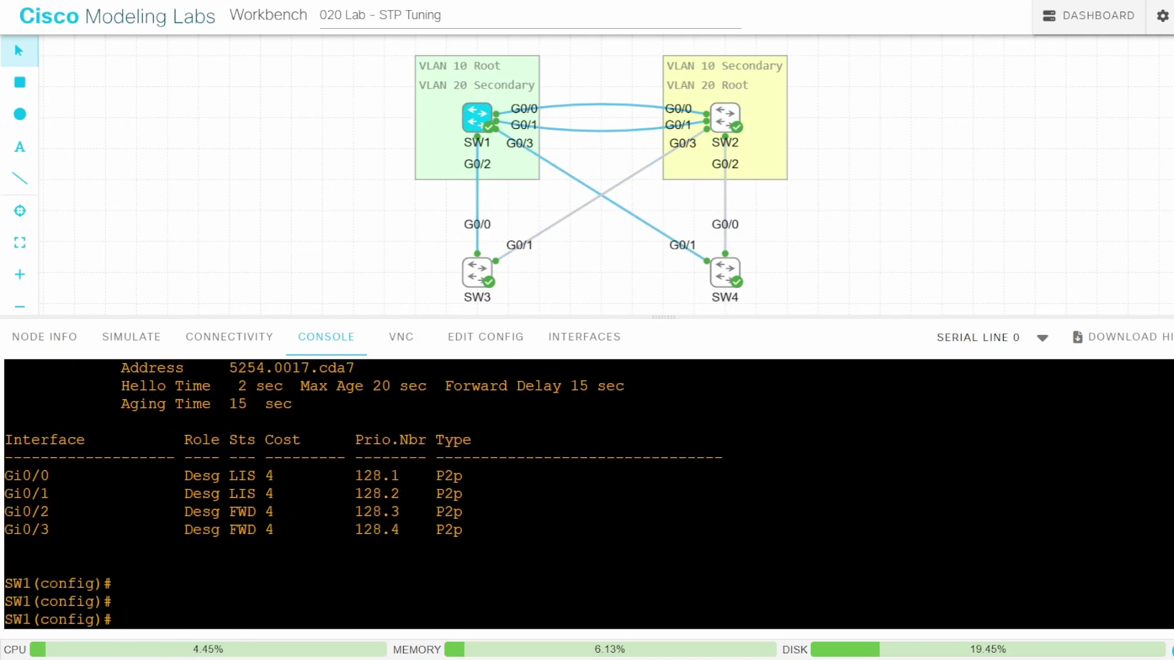
{"action": "type", "text": "span vlan"}
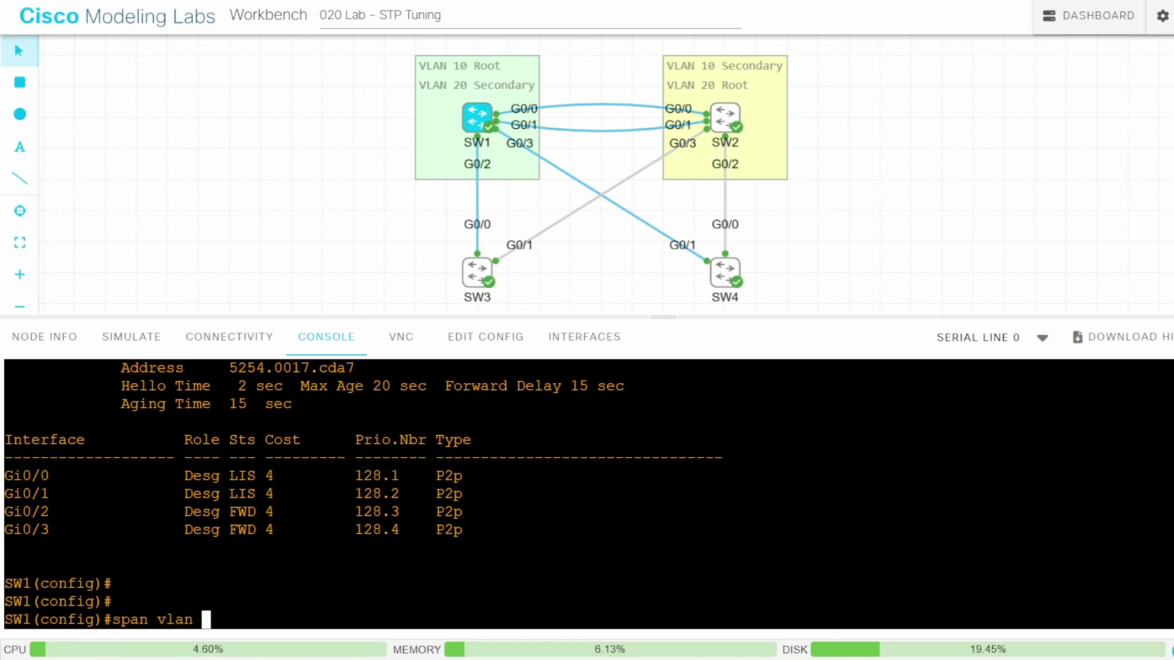
{"action": "type", "text": " 20 pri "}
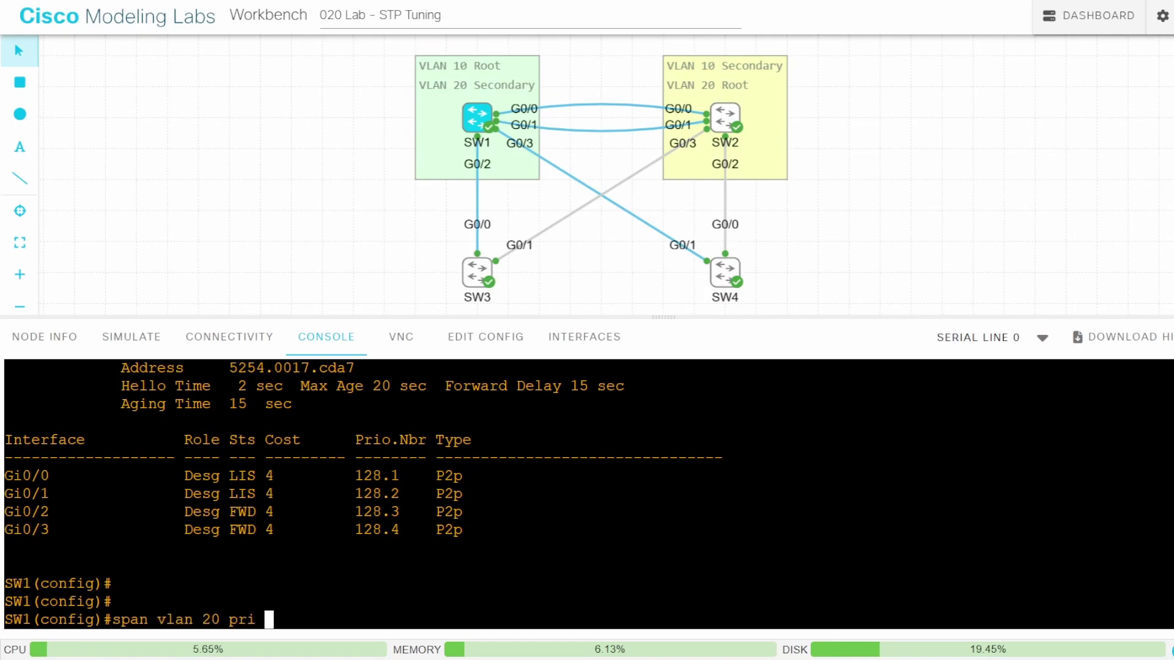
{"action": "type", "text": "4096"}
Apply VLAN 20 priority 4096 on SW1, then mark the Lab Notes priority and port-cost requirements.
{"action": "key", "text": "Return"}
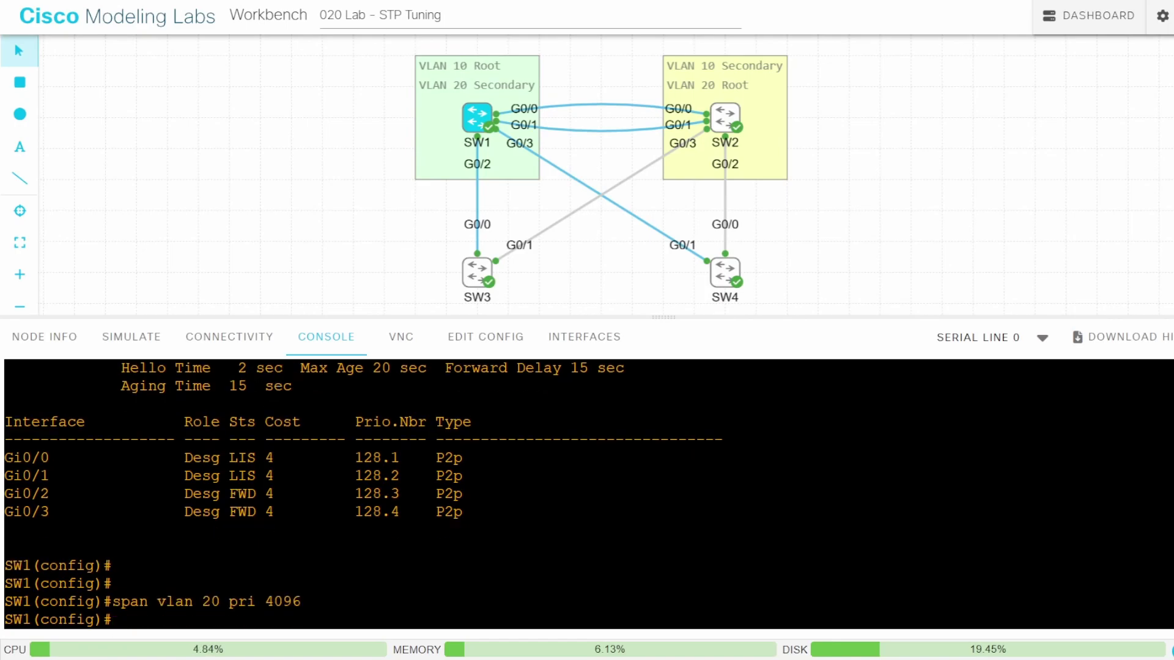
{"action": "left_click", "coordinate": [575, 279]}
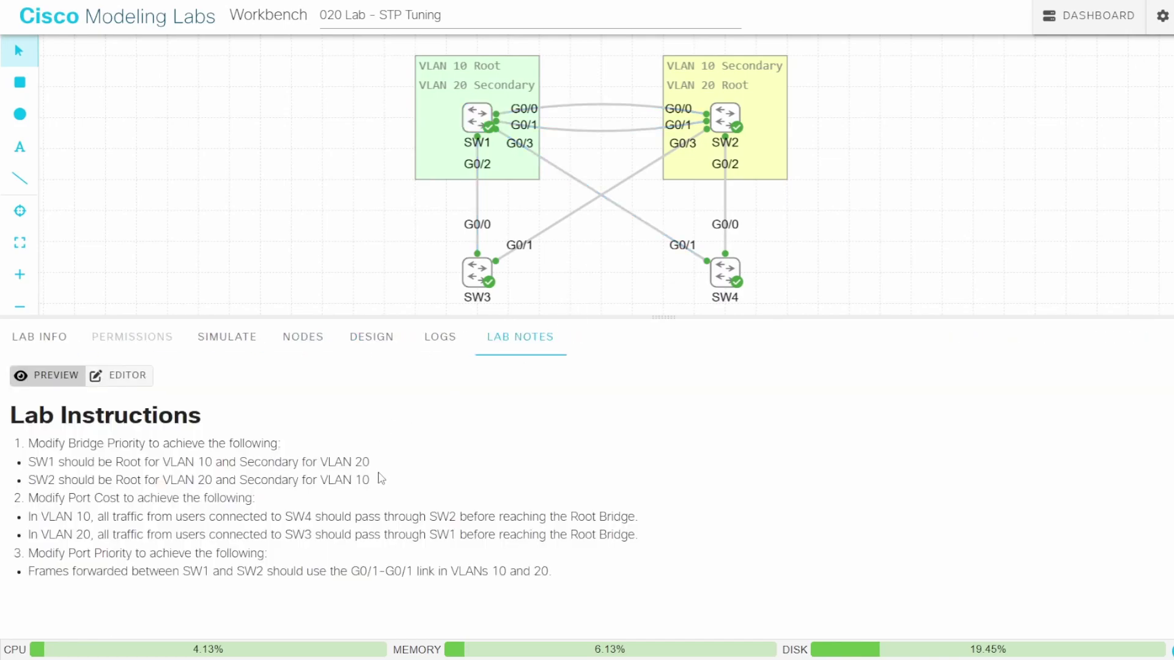
{"action": "left_click_drag", "start_coordinate": [372, 482], "coordinate": [43, 449]}
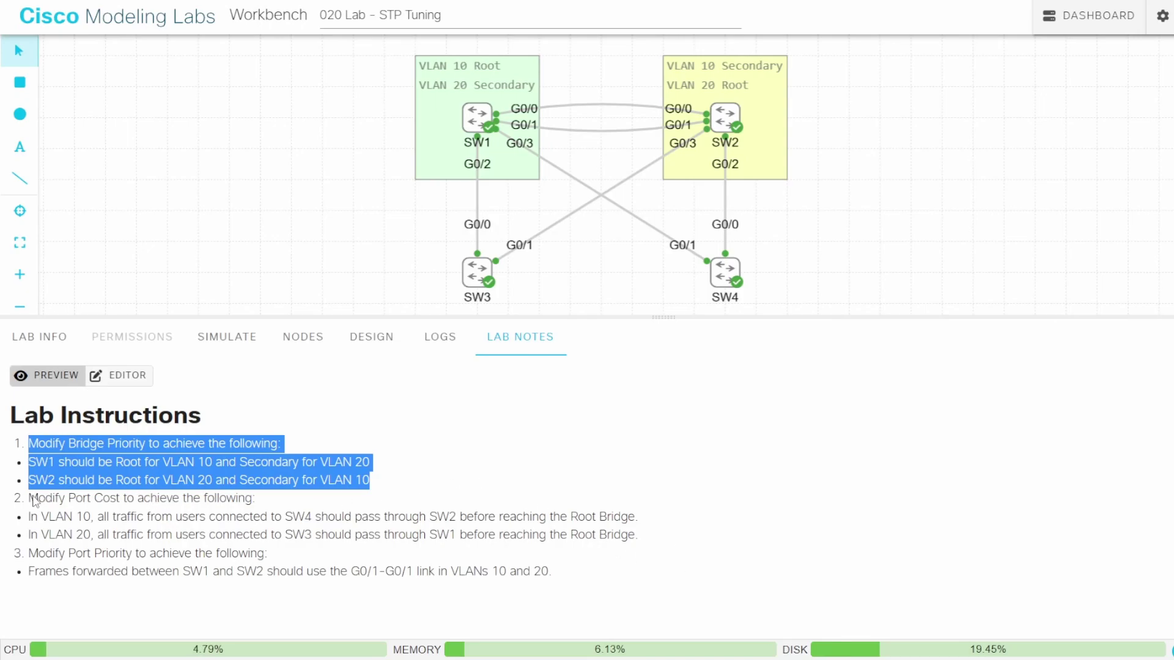
{"action": "left_click_drag", "start_coordinate": [33, 500], "coordinate": [261, 505]}
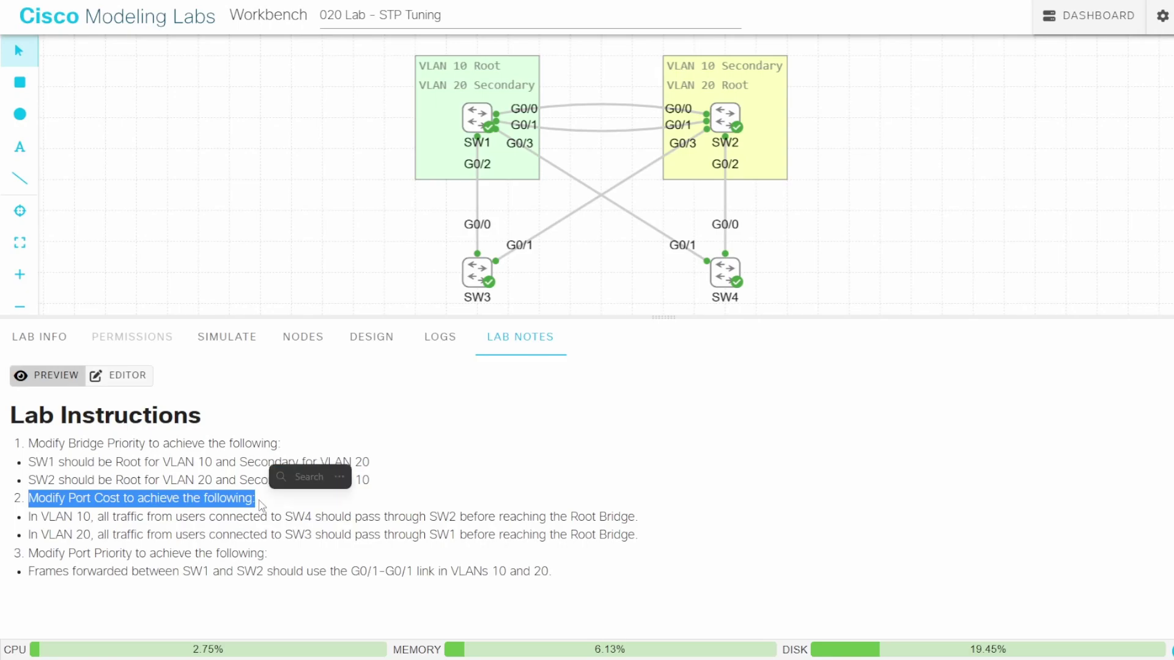
{"action": "left_click_drag", "start_coordinate": [30, 524], "coordinate": [634, 519]}
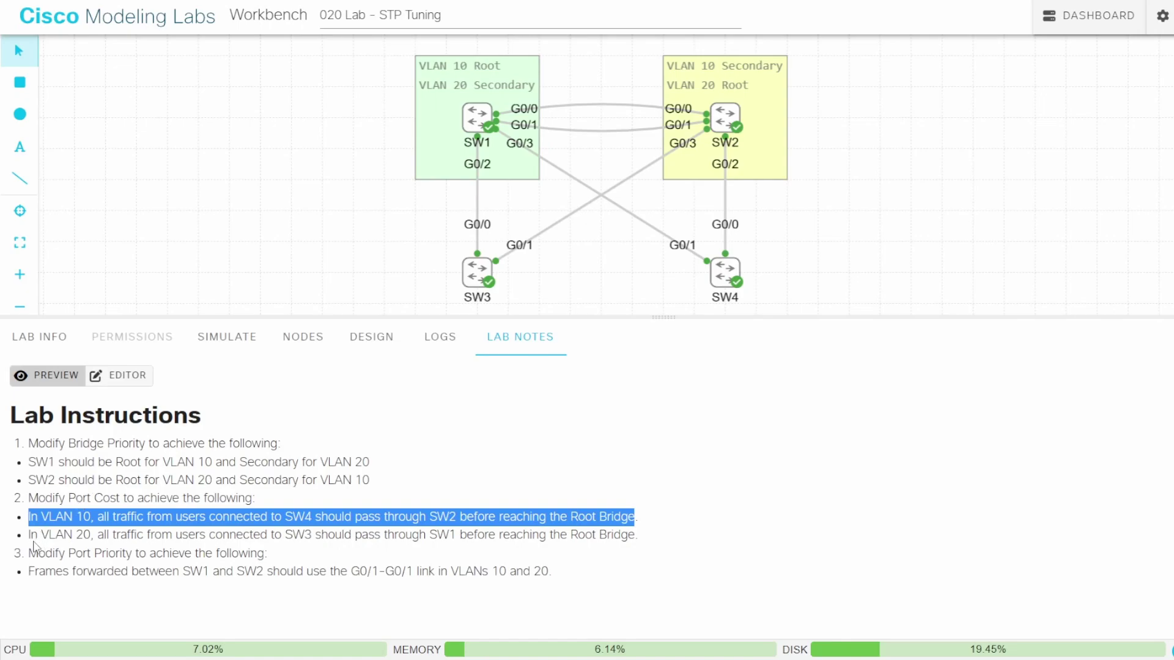
{"action": "left_click_drag", "start_coordinate": [33, 537], "coordinate": [634, 542]}
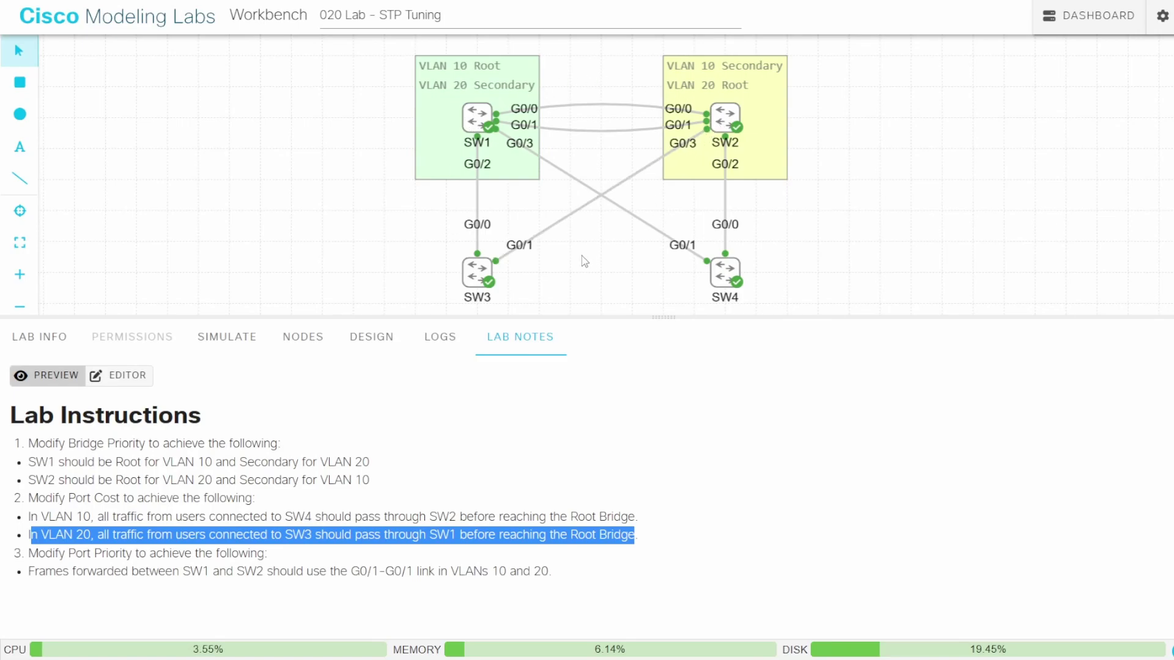
On SW4, show VLAN 10 spanning tree, noting root port Gi0/1 and cost 4 on both ports.
{"action": "double_click", "coordinate": [733, 272]}
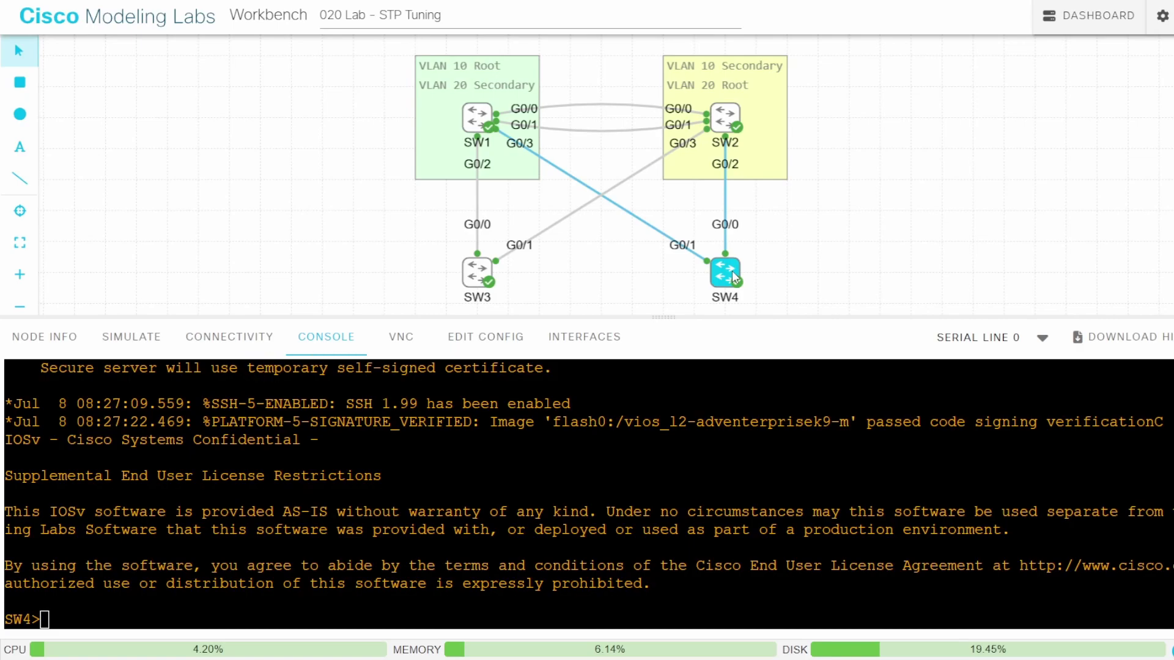
{"action": "key", "text": "Return"}
{"action": "type", "text": "en"}
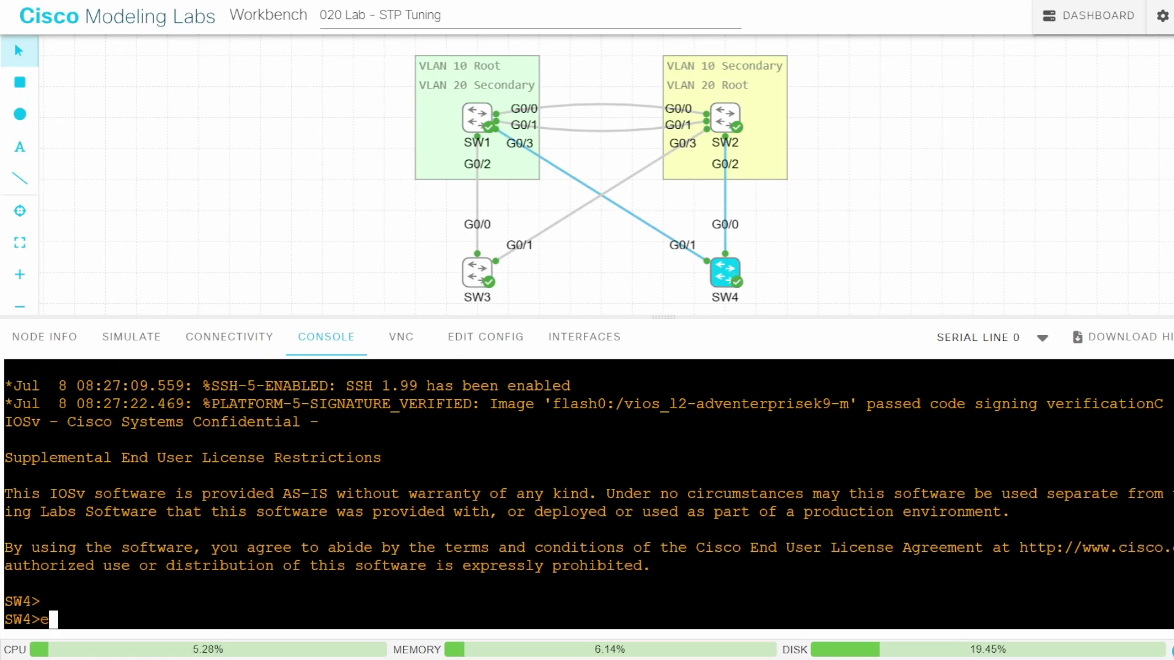
{"action": "key", "text": "Return"}
{"action": "type", "text": "sh s"}
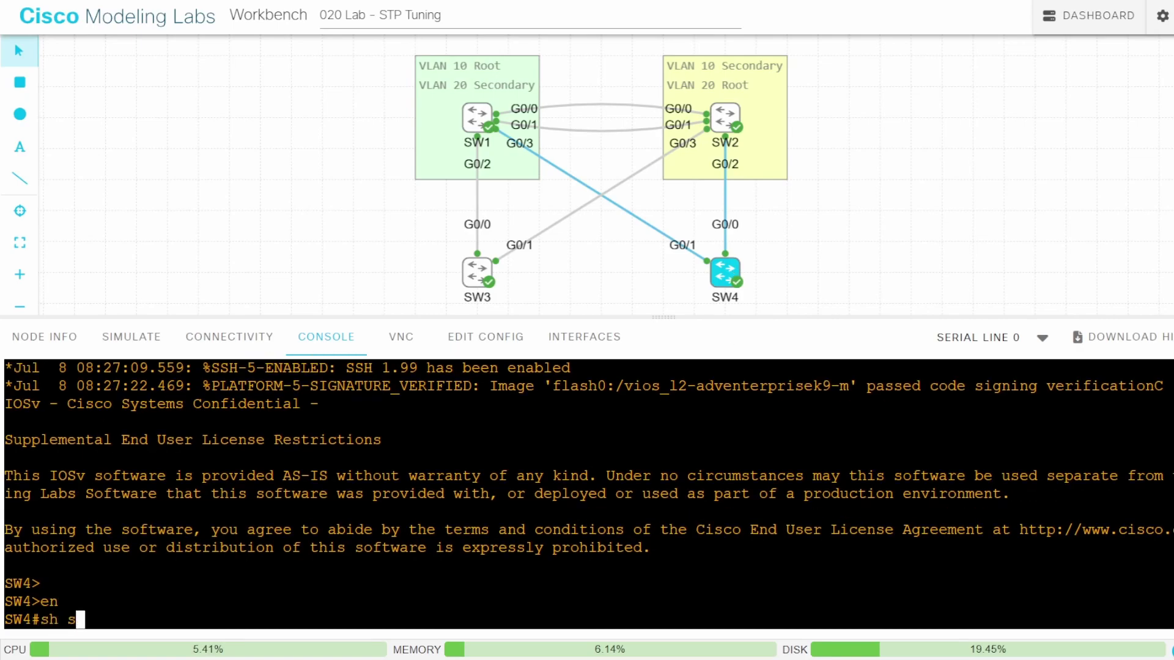
{"action": "type", "text": "pan vlan 10"}
{"action": "key", "text": "Return"}
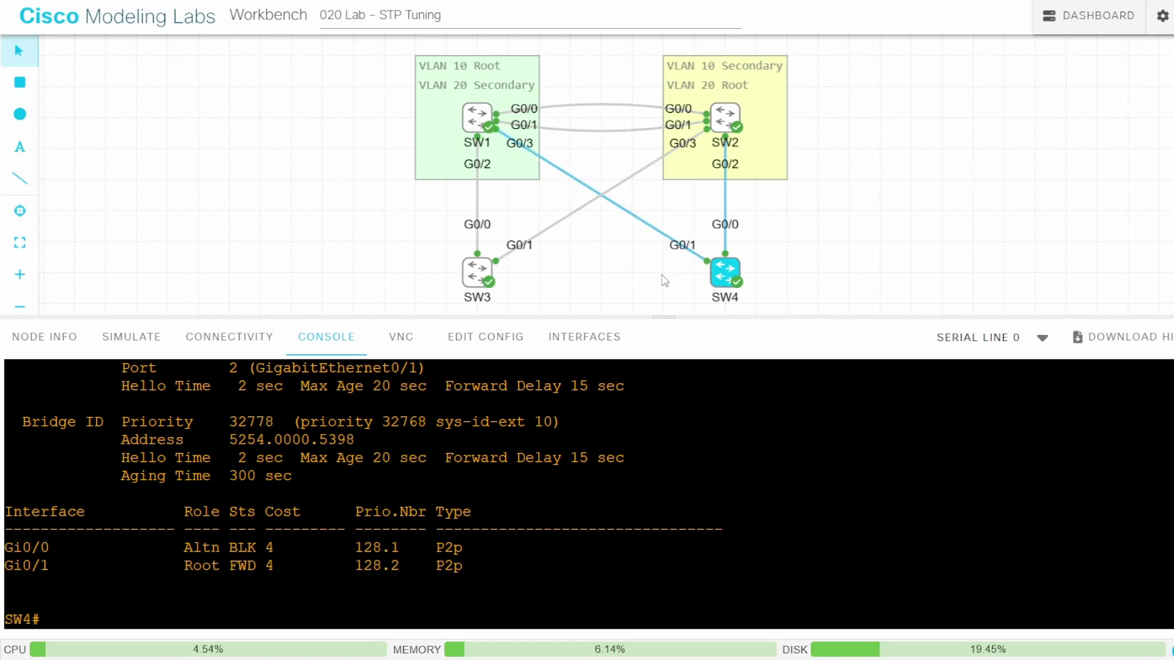
{"action": "left_click_drag", "start_coordinate": [228, 566], "coordinate": [2, 565]}
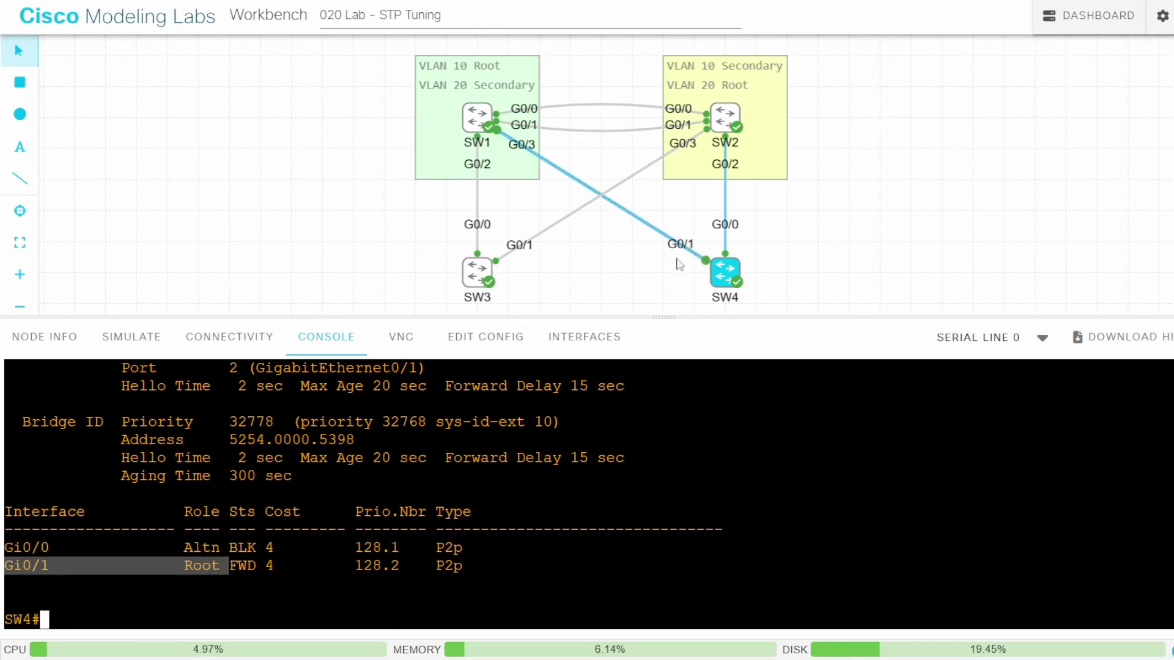
{"action": "double_click", "coordinate": [270, 566]}
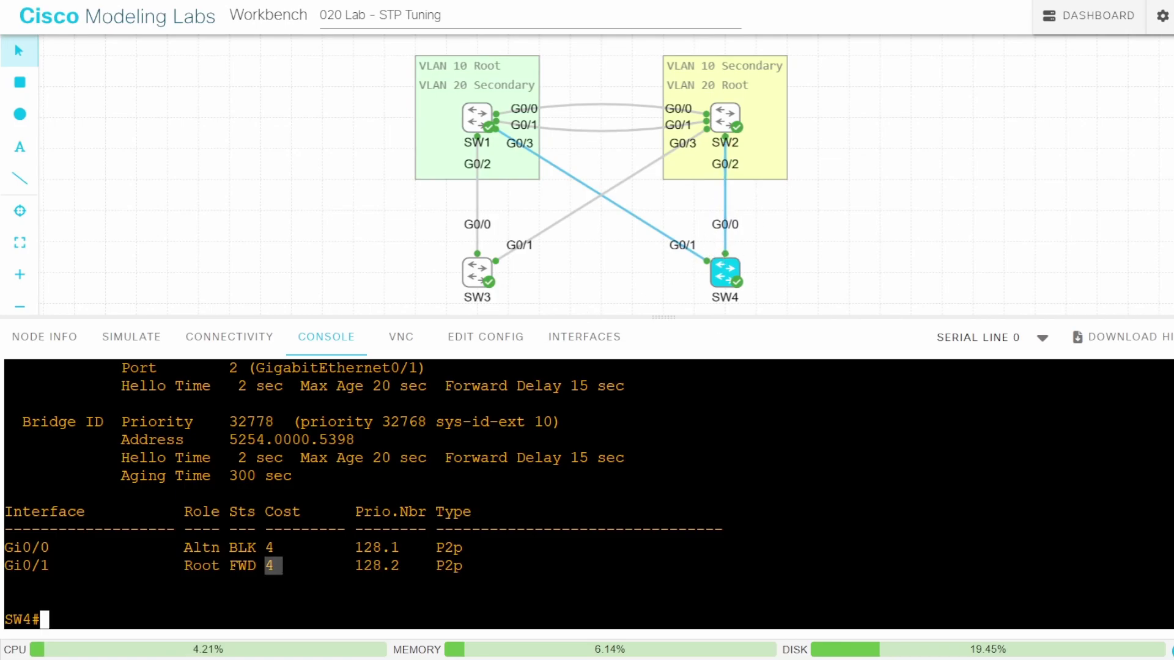
{"action": "double_click", "coordinate": [269, 547]}
{"action": "type", "text": "conf t"}
Set VLAN 10 cost 19 on SW4's Gi0/1 and confirm Gi0/0 becomes root port.
{"action": "key", "text": "Return"}
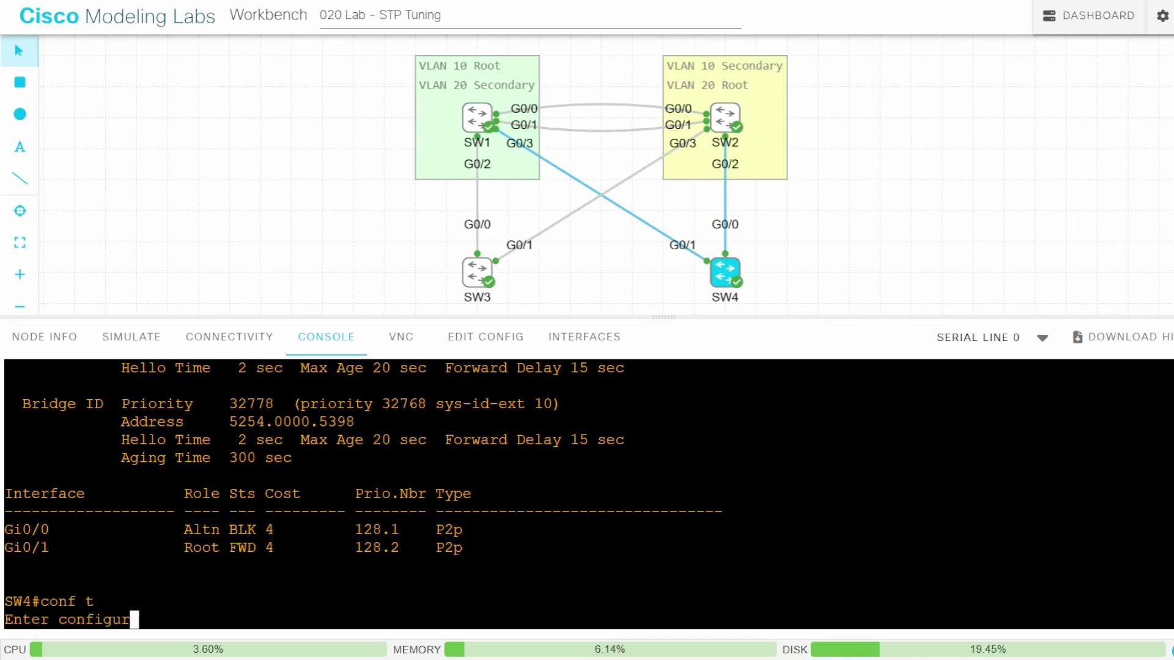
{"action": "type", "text": "int g0/0"}
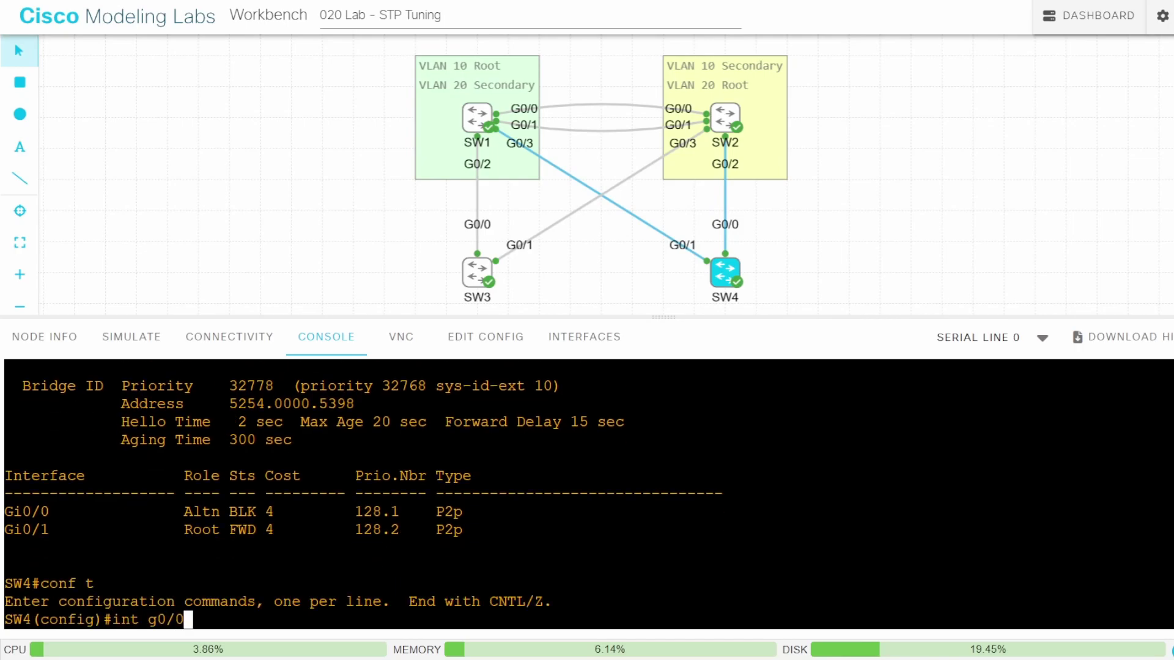
{"action": "type", "text": "1"}
{"action": "key", "text": "Return"}
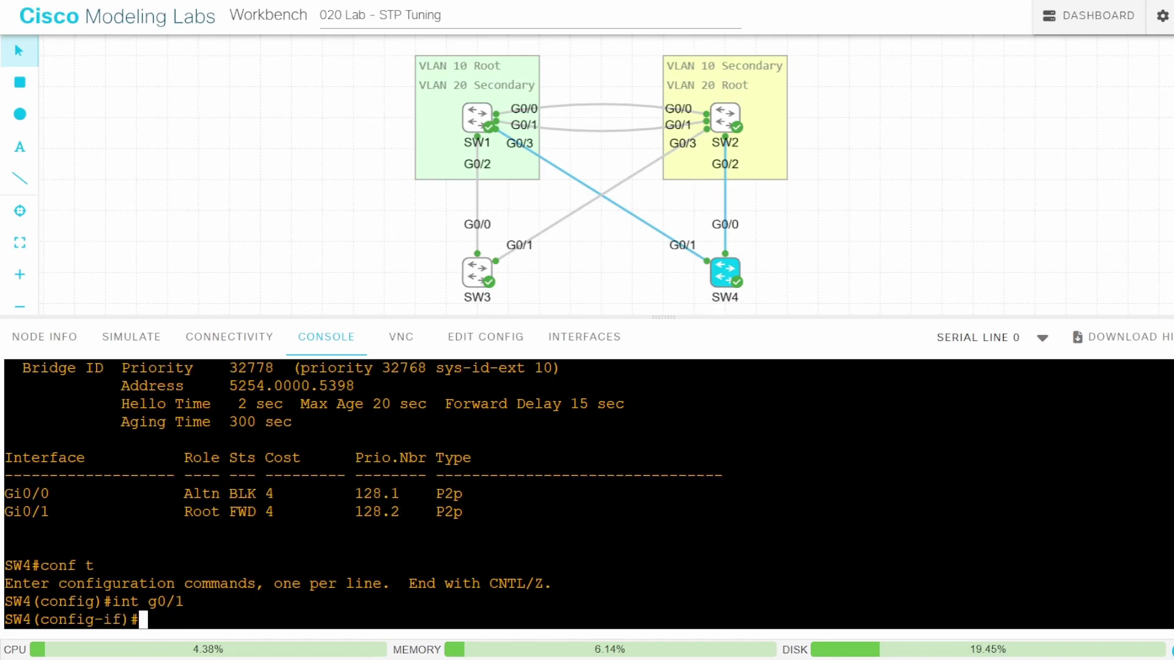
{"action": "type", "text": "span "}
{"action": "type", "text": "vlan 10 "}
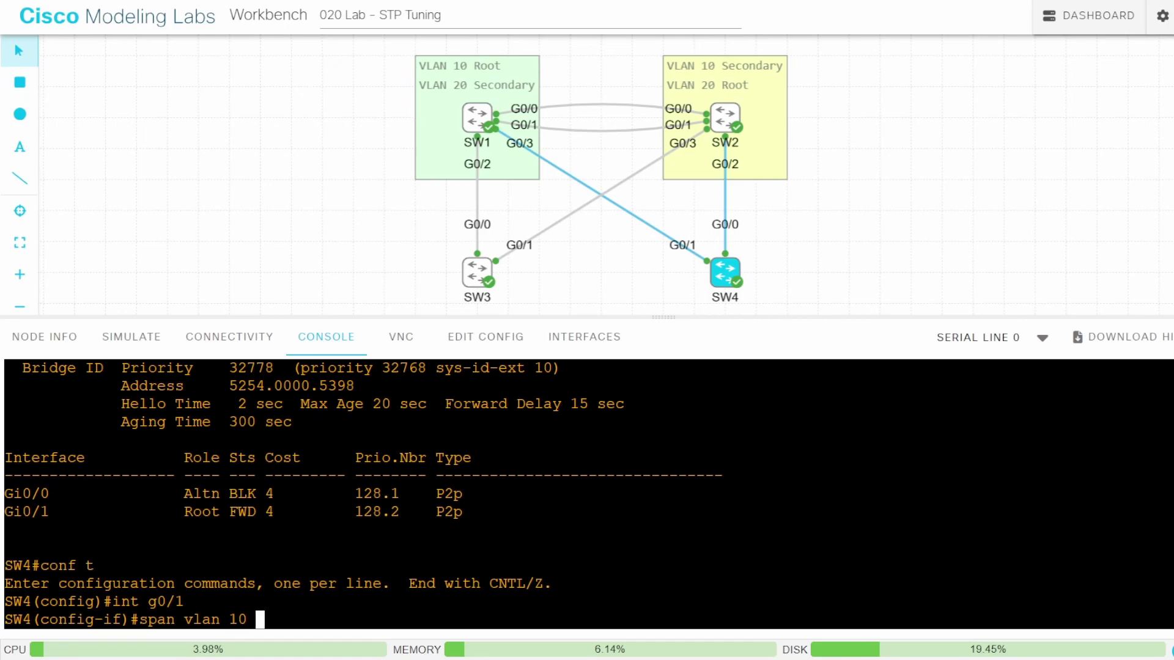
{"action": "type", "text": "cost 19"}
{"action": "key", "text": "Return"}
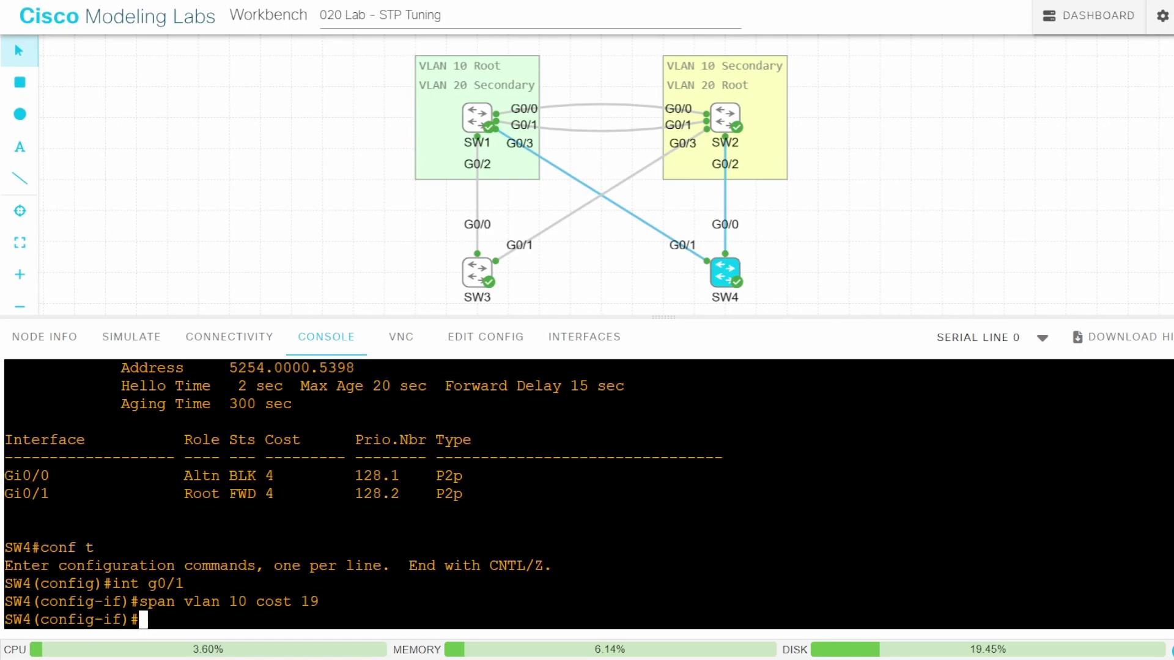
{"action": "type", "text": "do sh"}
{"action": "type", "text": " span vlan 1"}
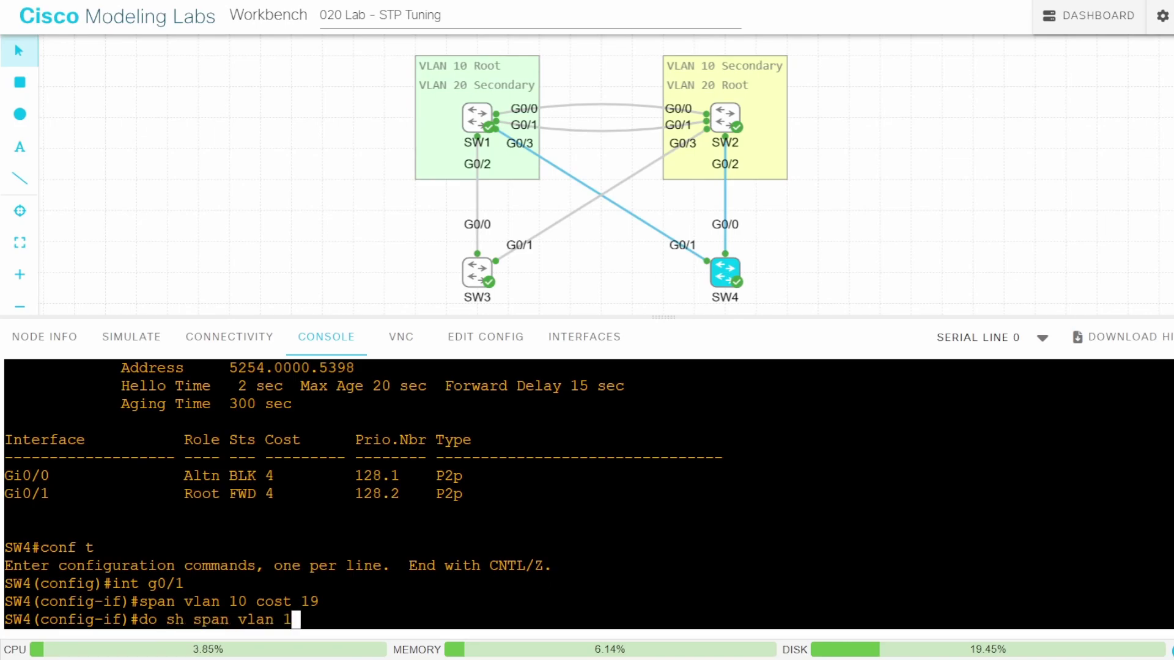
{"action": "type", "text": "0"}
{"action": "key", "text": "Return"}
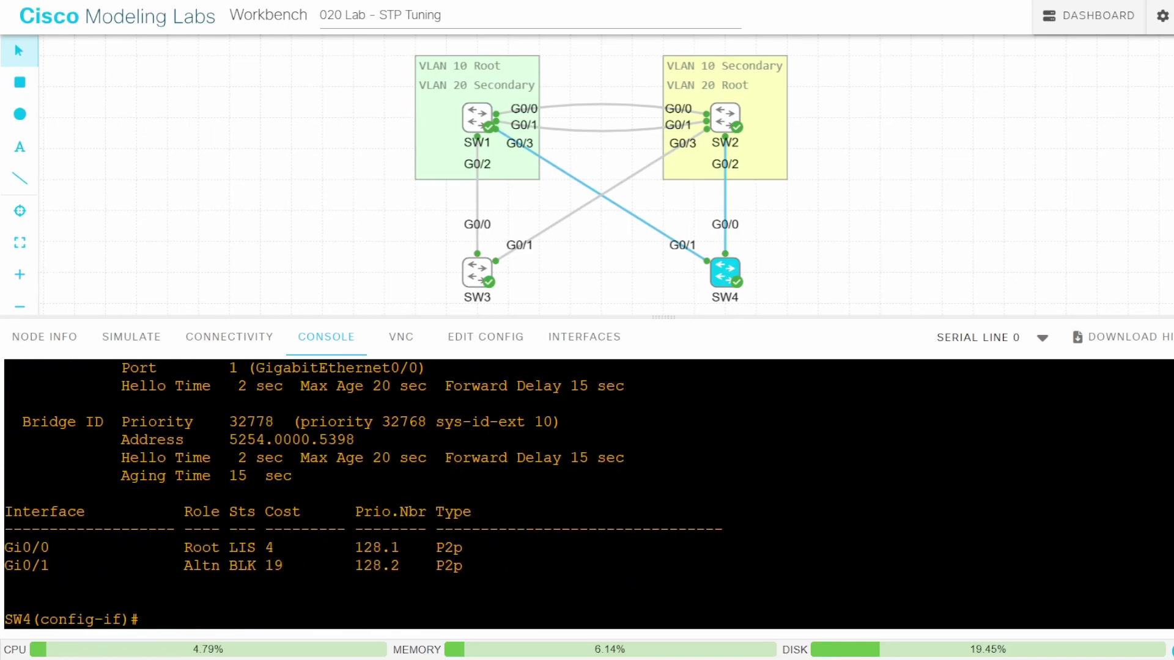
{"action": "left_click_drag", "start_coordinate": [230, 547], "coordinate": [2, 548]}
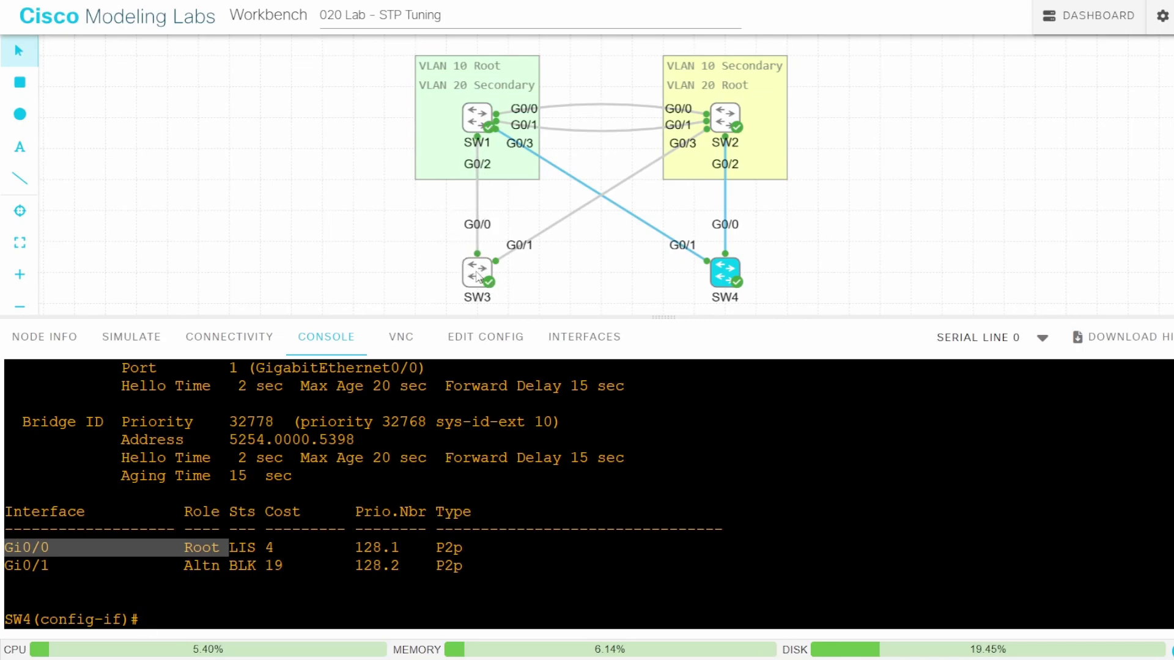
On SW3, show VLAN 20 spanning tree with 'sh span vlan 20' and highlight root port Gi0/1.
{"action": "left_click", "coordinate": [477, 274]}
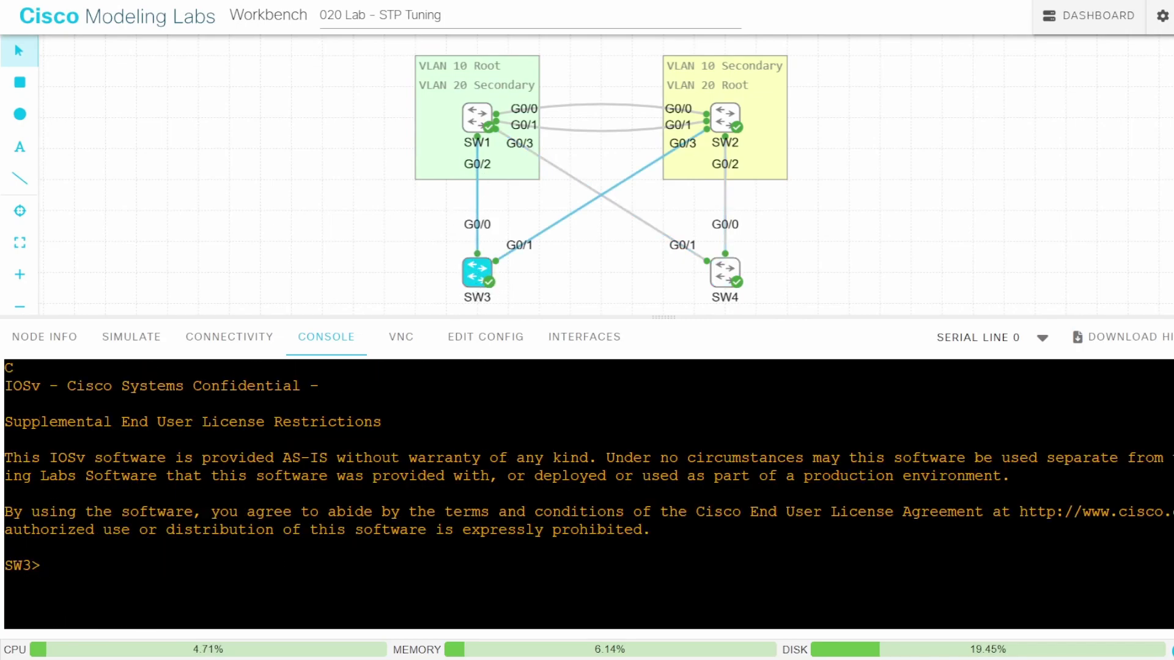
{"action": "key", "text": "Return"}
{"action": "key", "text": "Return"}
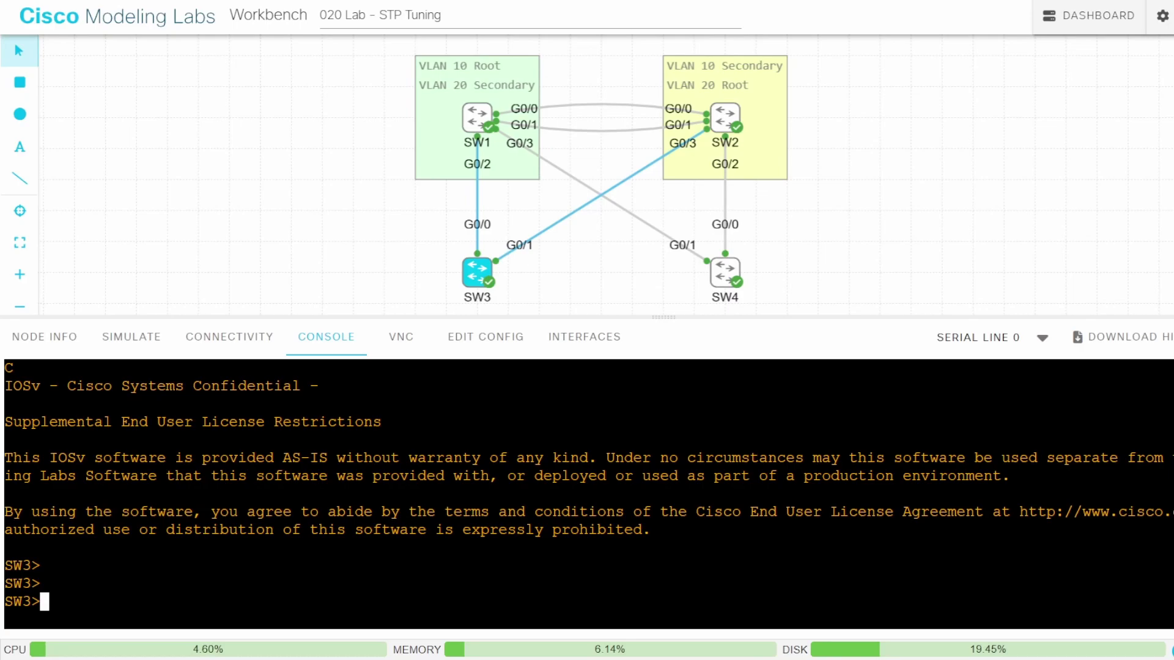
{"action": "type", "text": "en"}
{"action": "key", "text": "Return"}
{"action": "type", "text": "sh sp"}
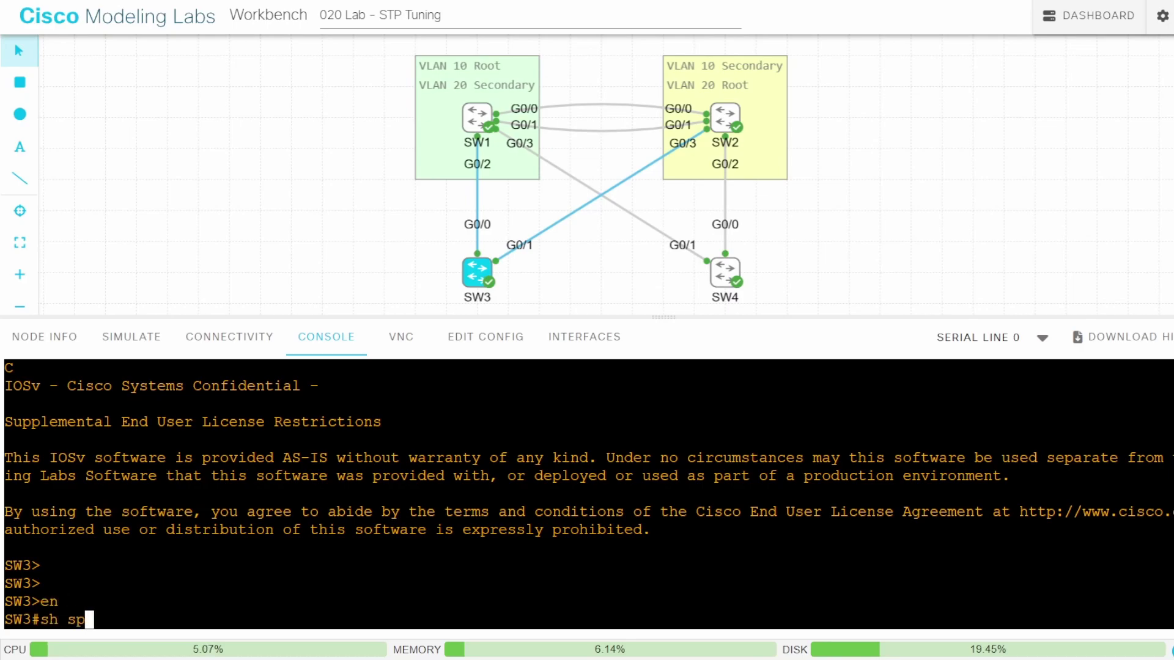
{"action": "type", "text": "an vlan 20"}
{"action": "key", "text": "Return"}
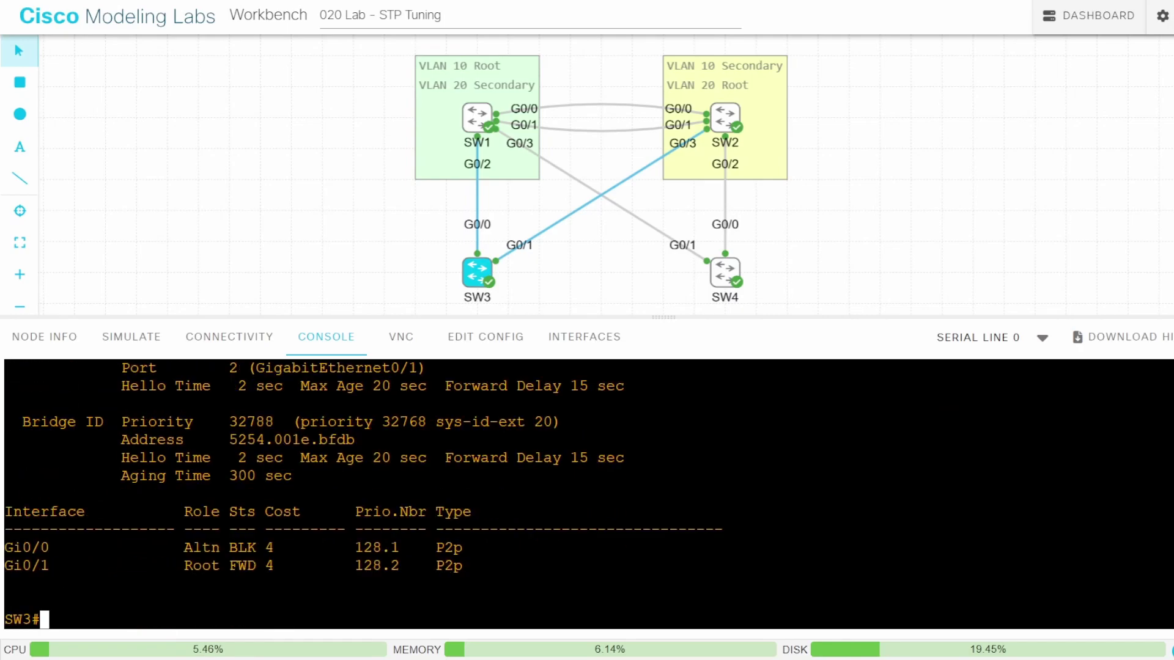
{"action": "left_click_drag", "start_coordinate": [220, 566], "coordinate": [3, 571]}
{"action": "type", "text": "conf t"}
Set SW3's G0/1 VLAN 20 spanning-tree cost to 19 and confirm Gi0/0 is root port.
{"action": "key", "text": "Return"}
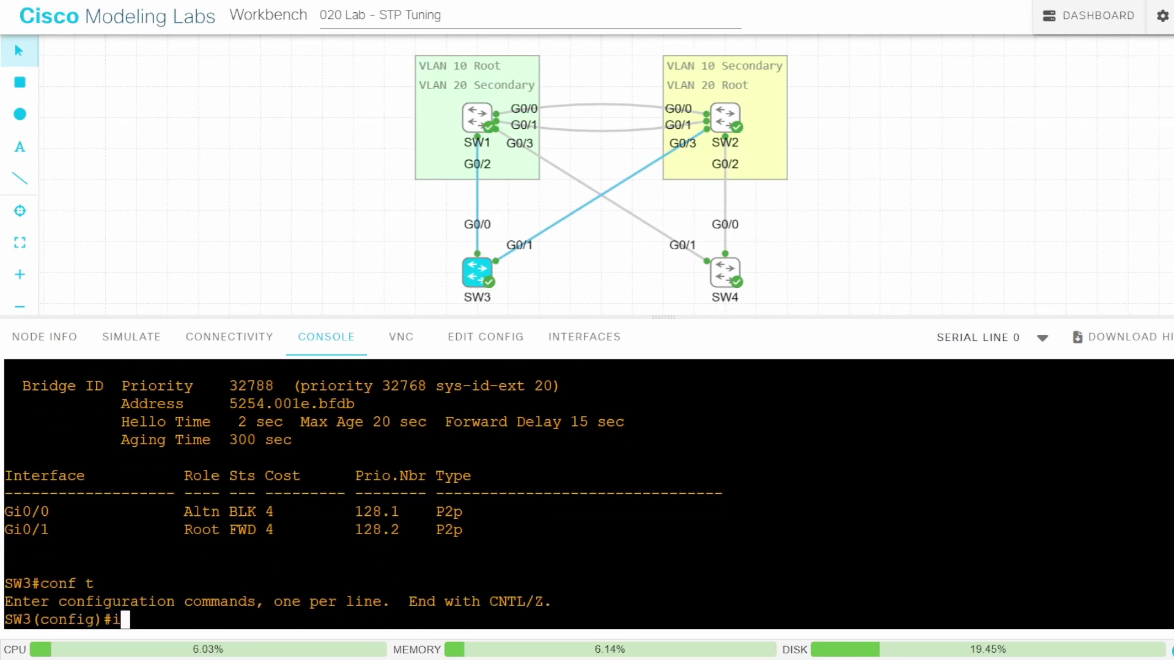
{"action": "type", "text": "int g0/1"}
{"action": "key", "text": "Return"}
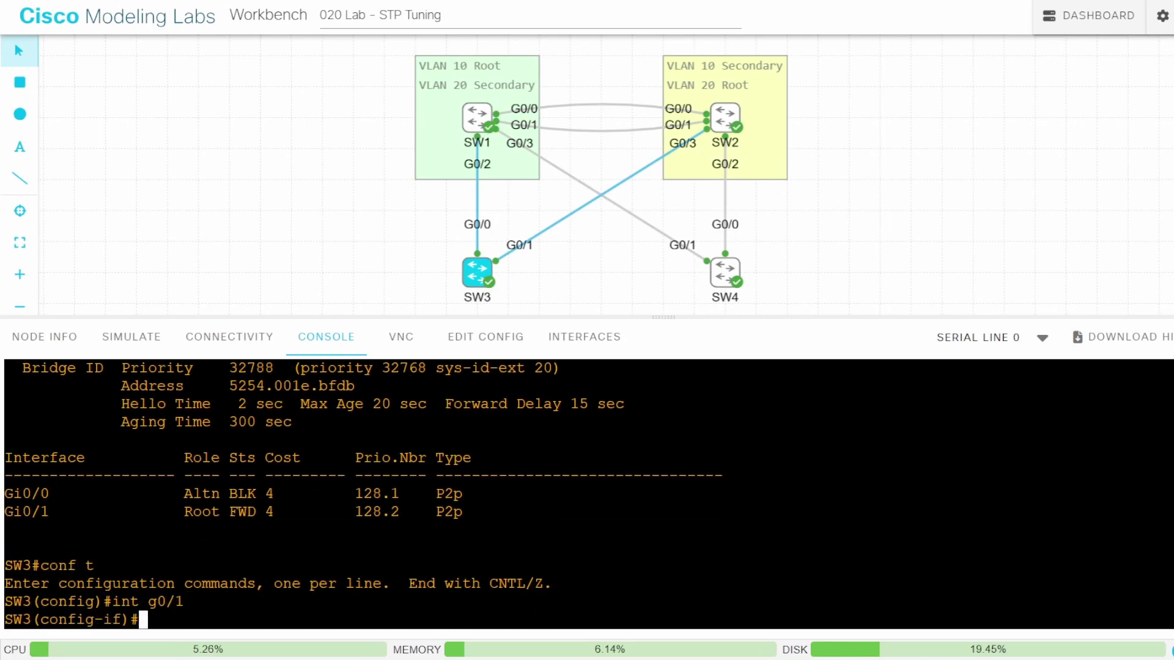
{"action": "type", "text": "span vlan 20 "}
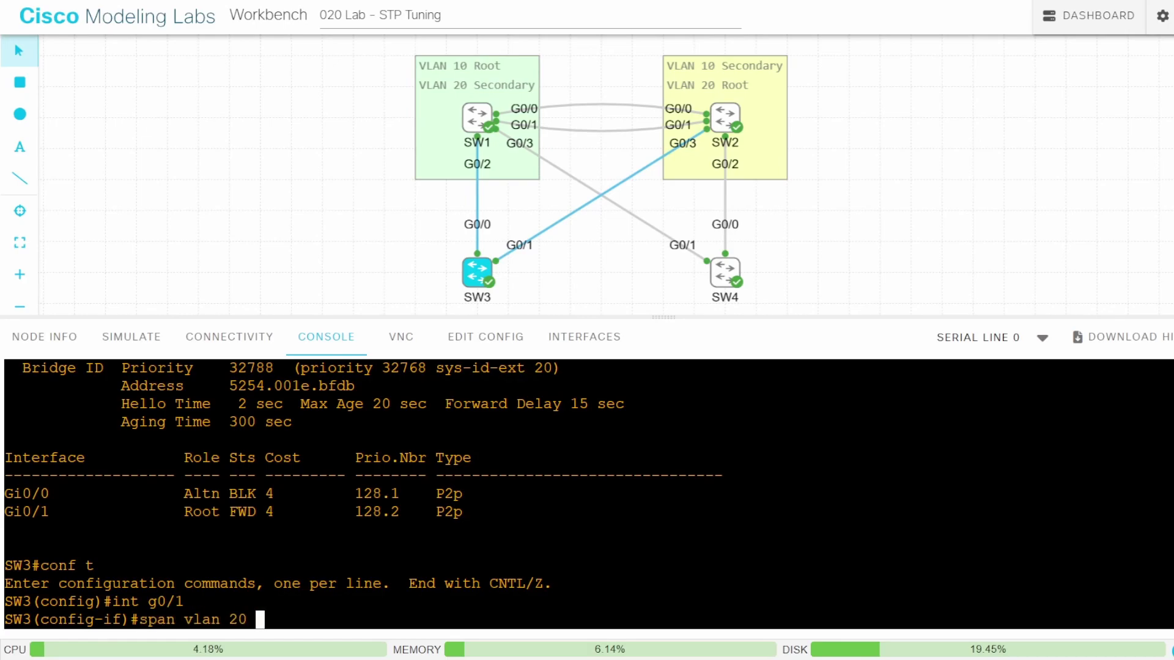
{"action": "type", "text": "cost 19"}
{"action": "key", "text": "Return"}
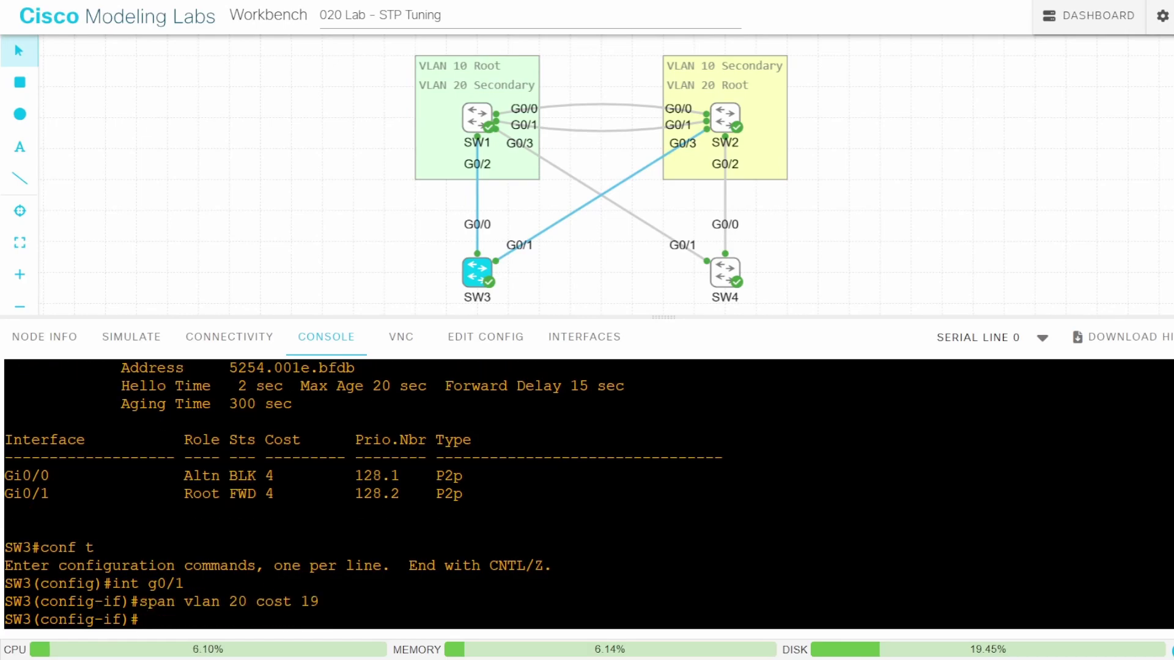
{"action": "type", "text": "do sh span"}
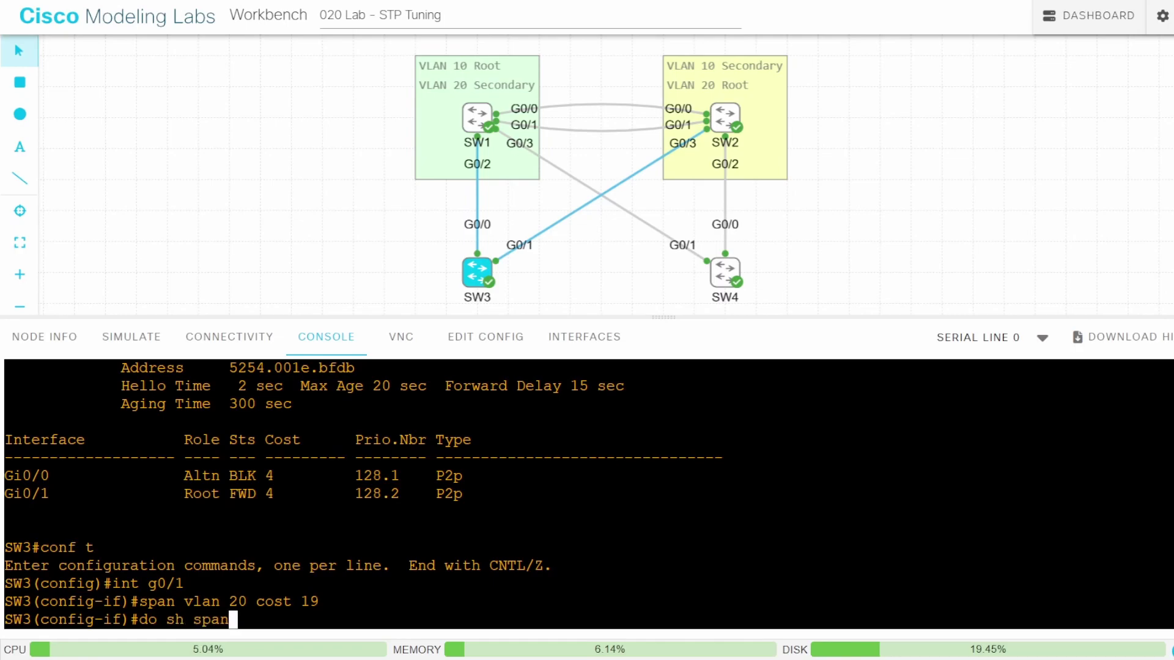
{"action": "type", "text": " vlan 20"}
{"action": "key", "text": "Return"}
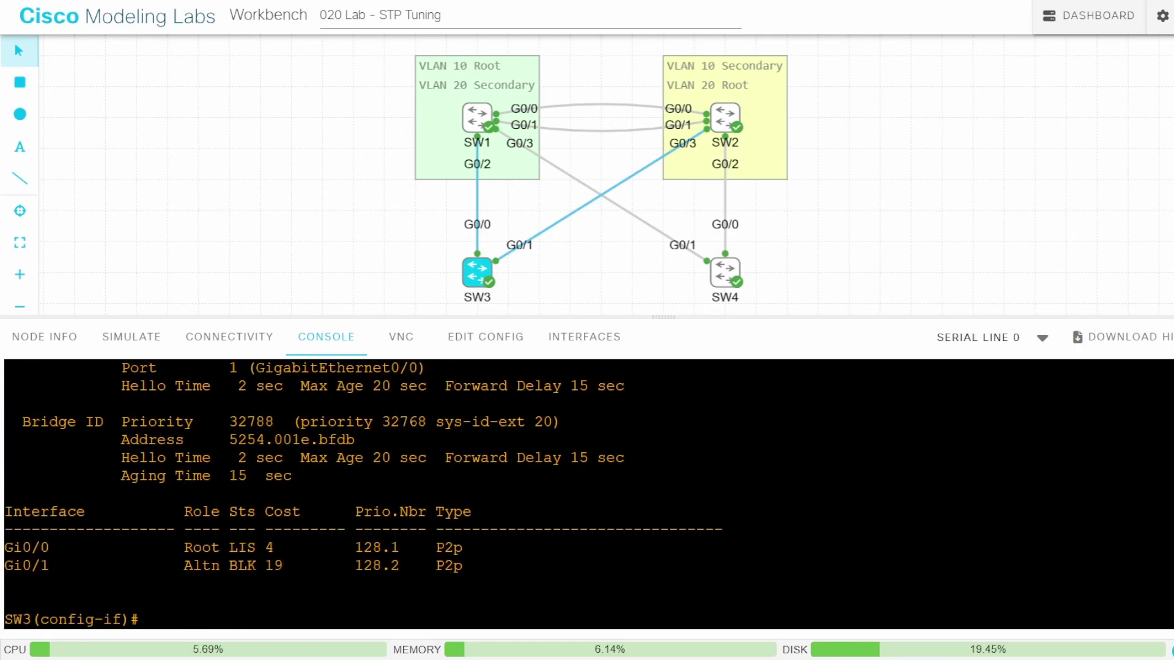
{"action": "left_click_drag", "start_coordinate": [221, 547], "coordinate": [3, 559]}
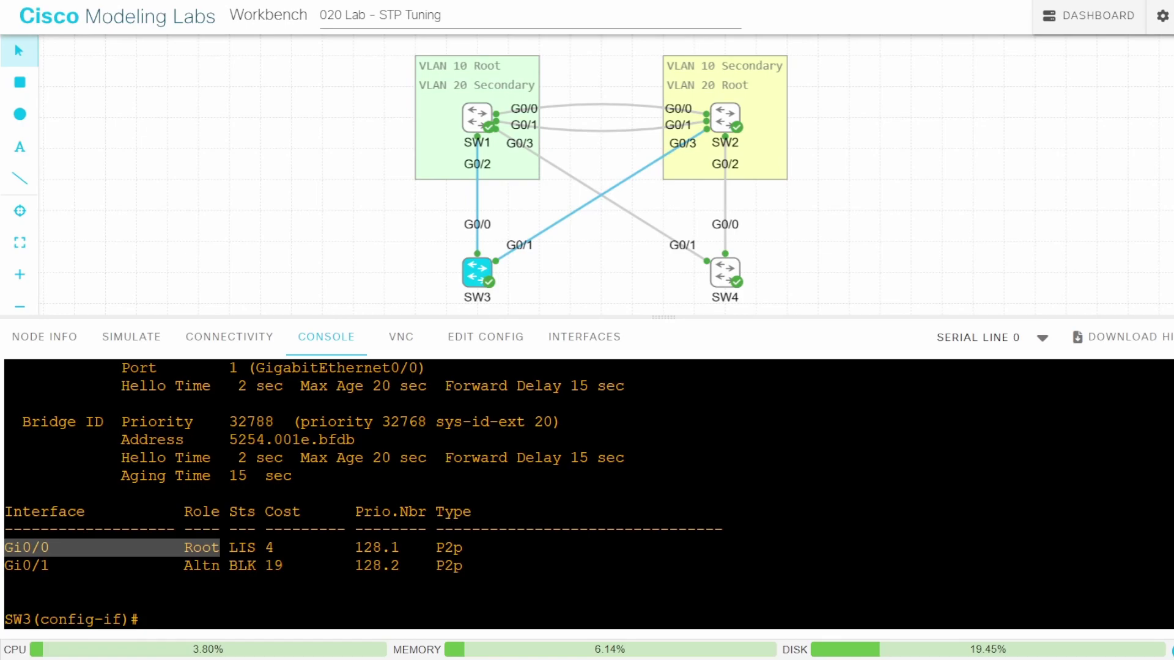
Show the lab notes and highlight the port cost, port priority and G0/1–G0/1 link items.
{"action": "left_click", "coordinate": [576, 310]}
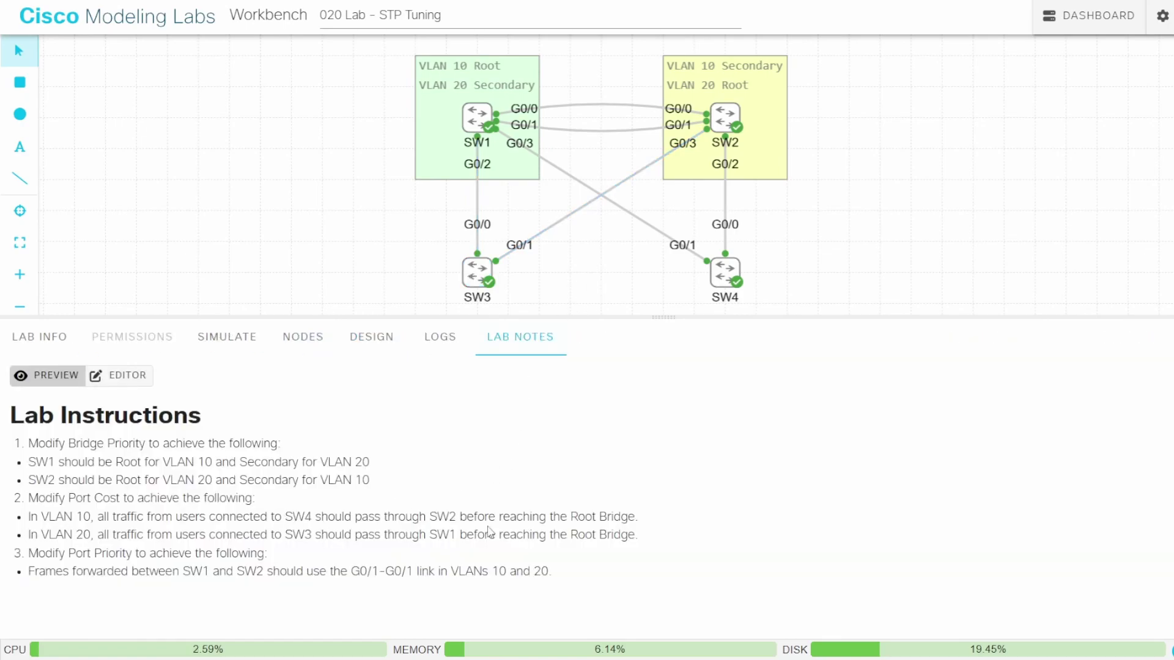
{"action": "left_click_drag", "start_coordinate": [649, 539], "coordinate": [4, 504]}
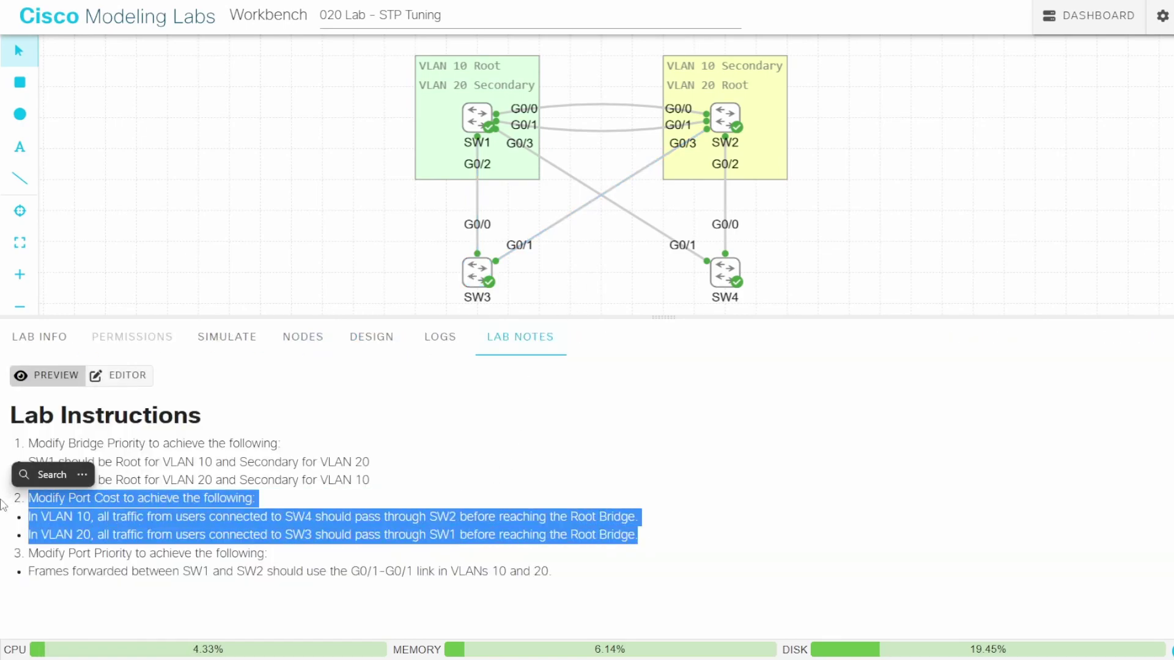
{"action": "left_click_drag", "start_coordinate": [32, 558], "coordinate": [269, 559]}
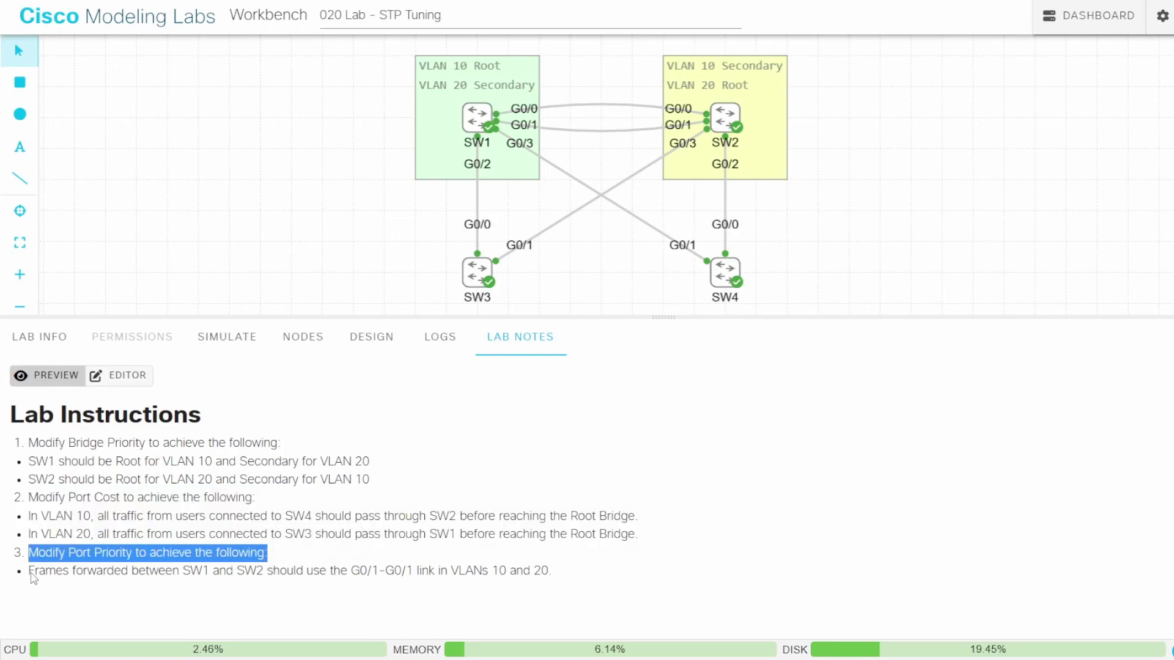
{"action": "left_click_drag", "start_coordinate": [31, 575], "coordinate": [548, 578]}
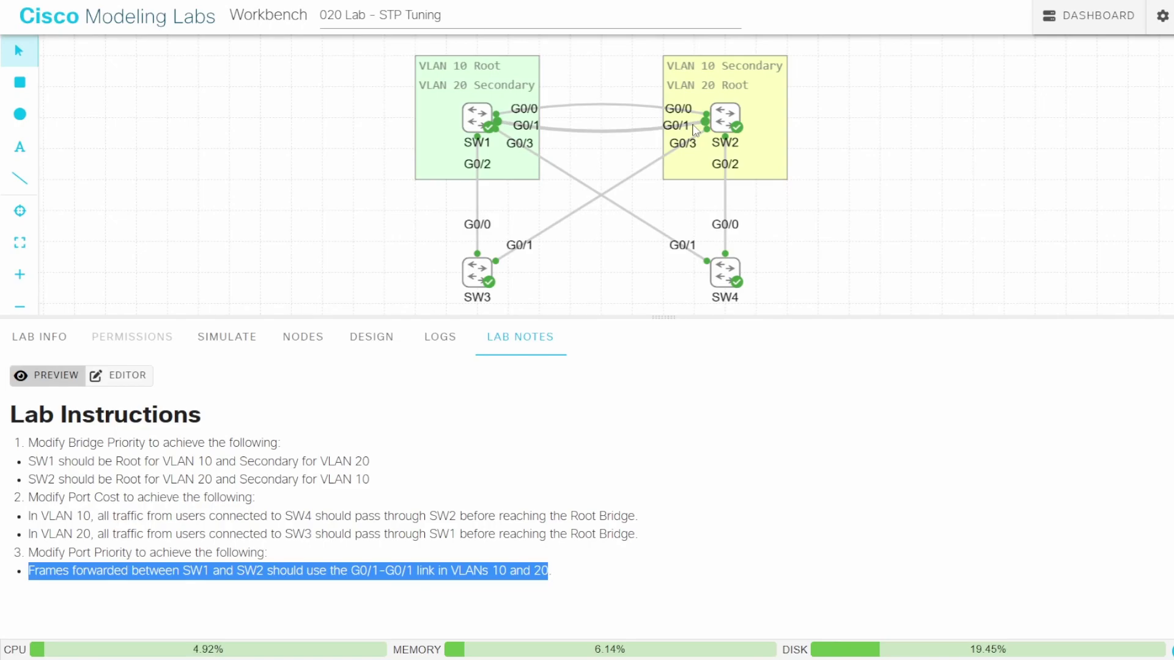
Display SW2's VLAN 10 spanning tree and highlight the Gi0/0 root port row.
{"action": "left_click", "coordinate": [724, 115]}
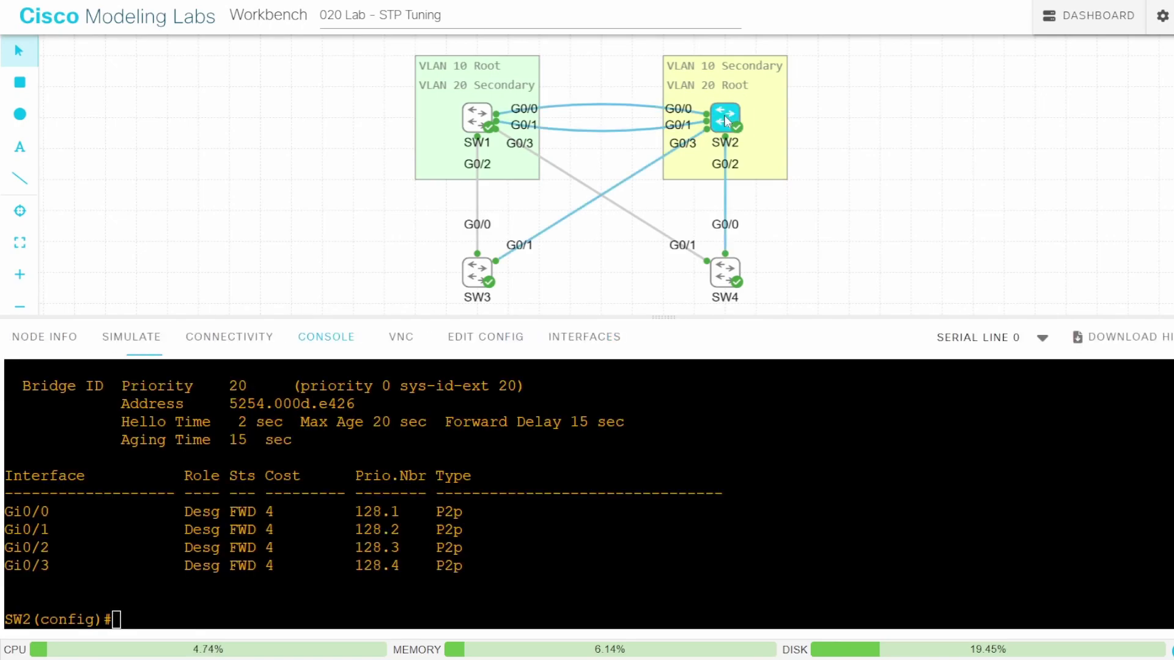
{"action": "key", "text": "Return"}
{"action": "key", "text": "Return"}
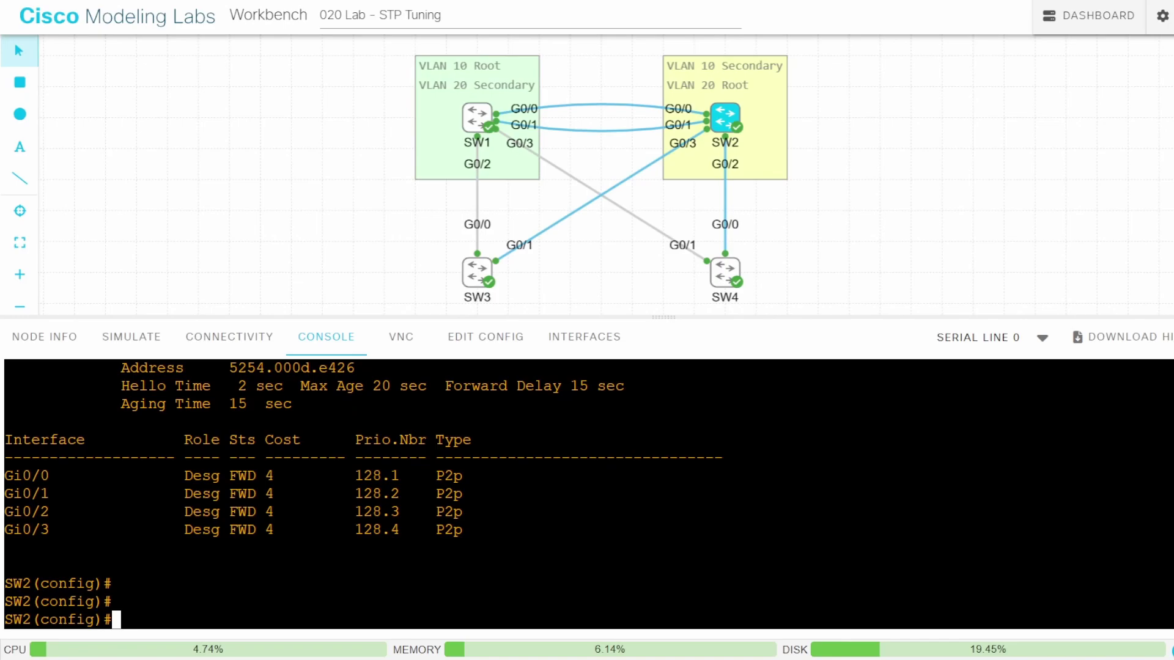
{"action": "type", "text": "do sh span vlan "}
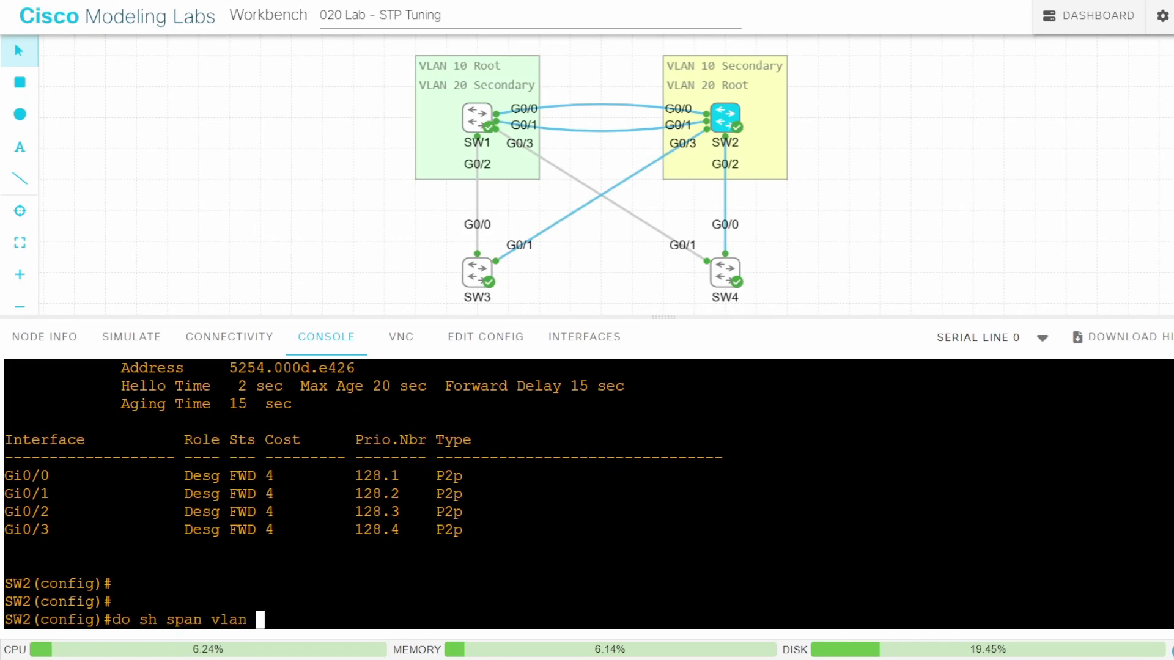
{"action": "type", "text": "10"}
{"action": "key", "text": "Return"}
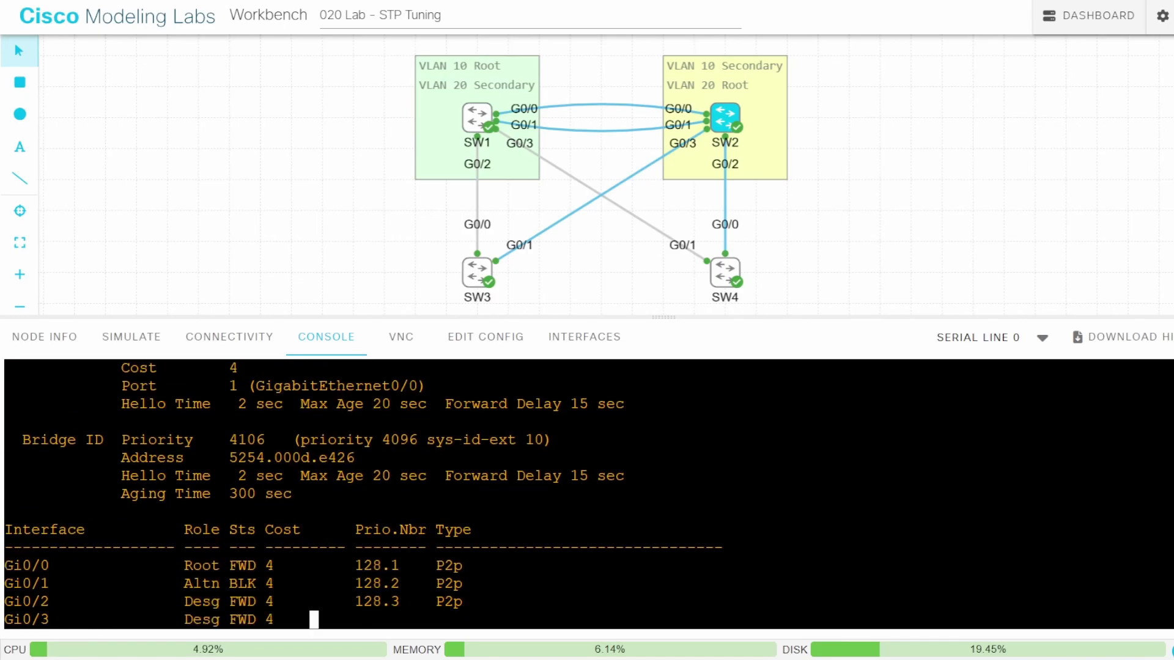
{"action": "left_click_drag", "start_coordinate": [220, 512], "coordinate": [5, 512]}
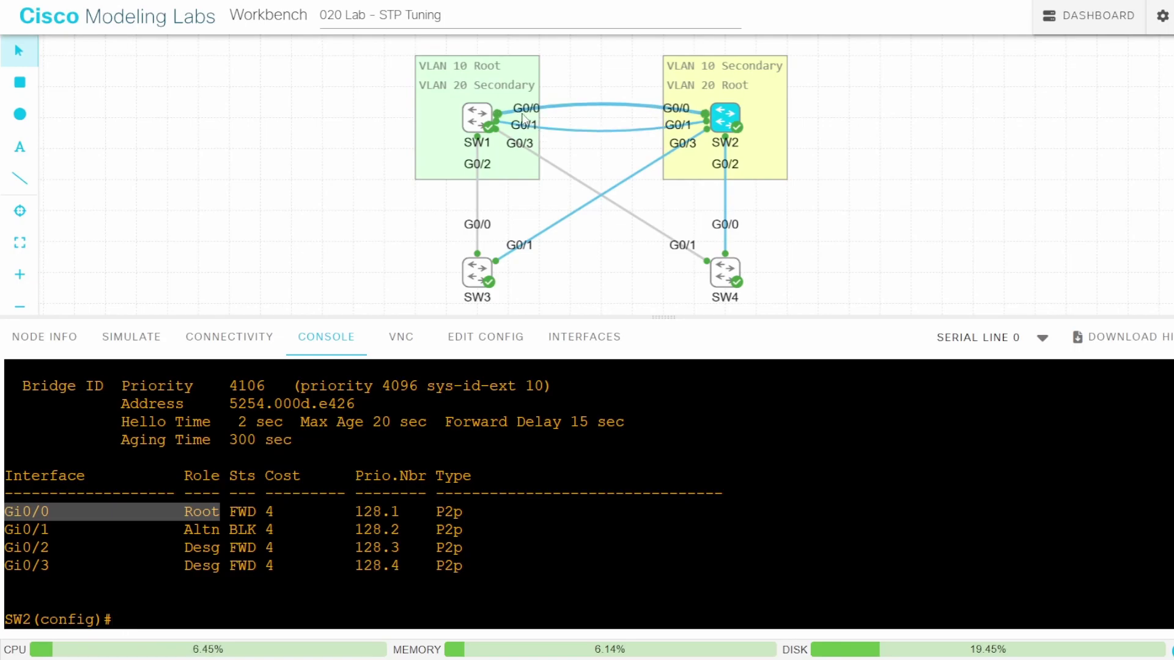
Set SW1's interface G0/0 VLAN 10 port priority to 240.
{"action": "left_click", "coordinate": [477, 116]}
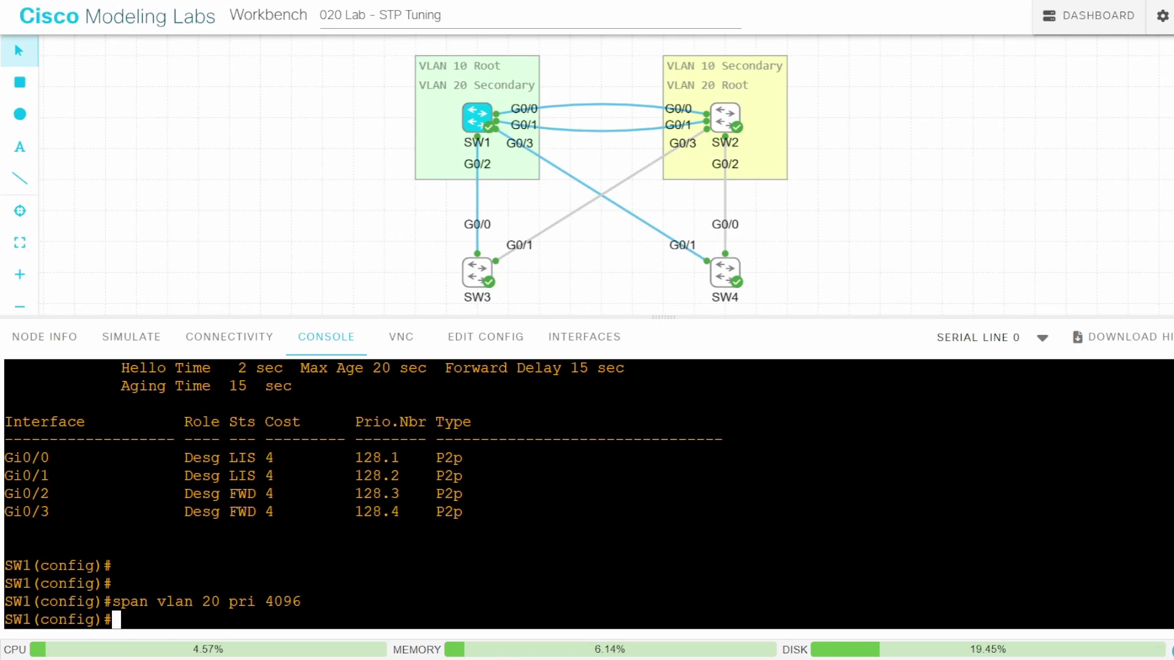
{"action": "key", "text": "Return"}
{"action": "key", "text": "Return"}
{"action": "type", "text": "i"}
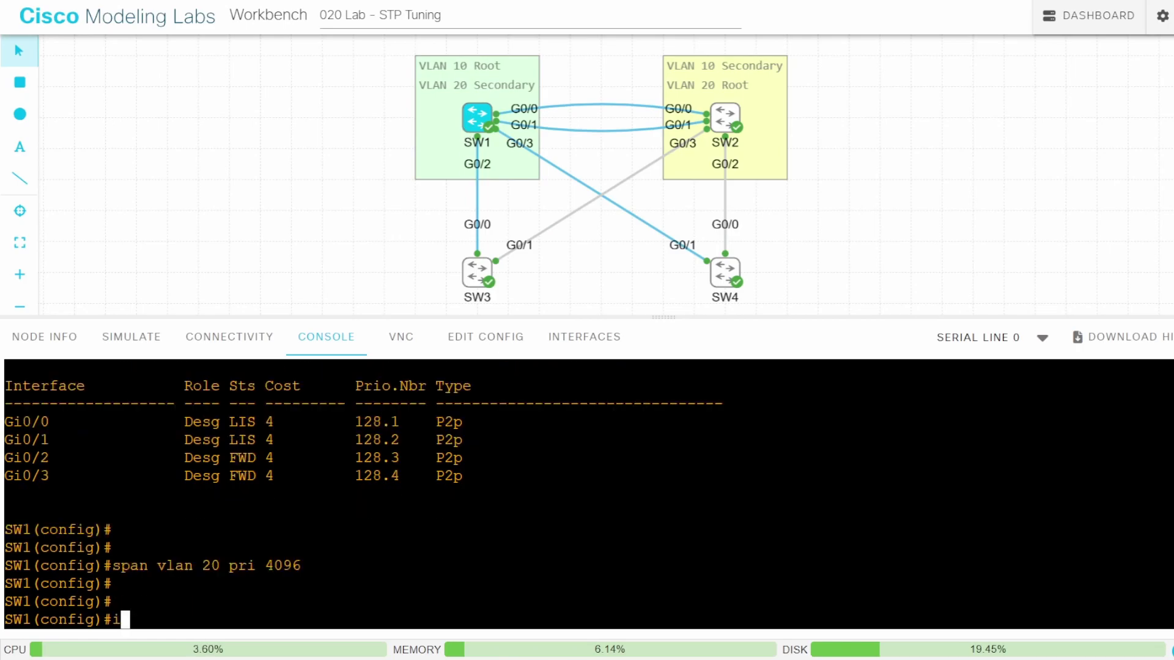
{"action": "type", "text": "nt g0/0"}
{"action": "key", "text": "Return"}
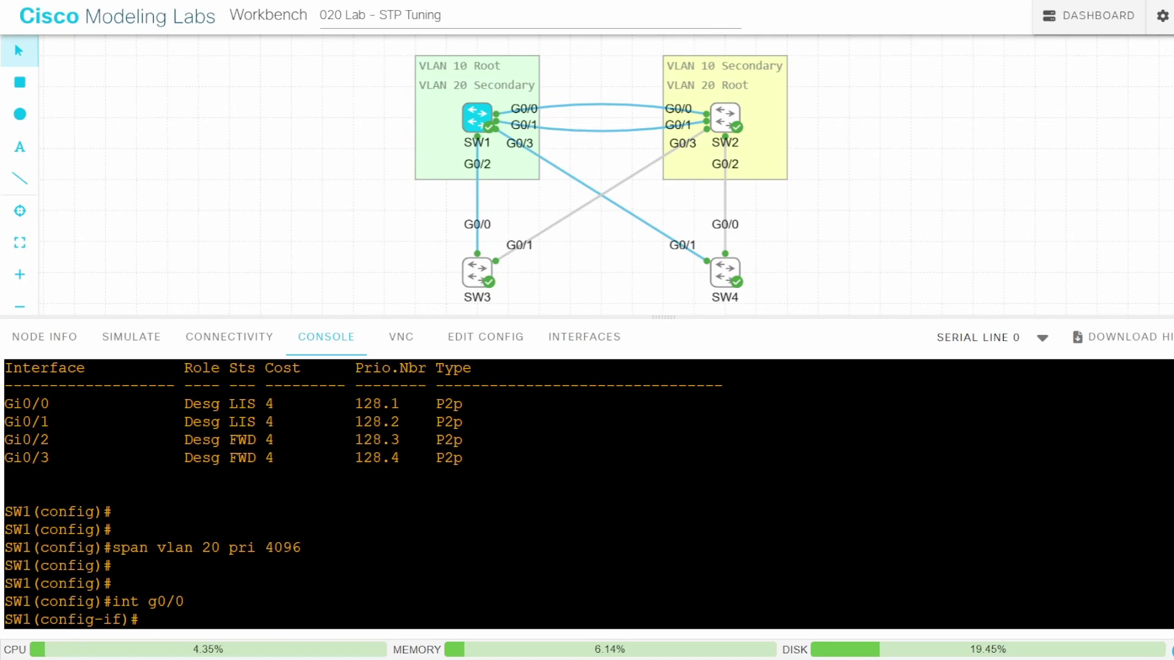
{"action": "type", "text": "span "}
{"action": "type", "text": "vlan 10 po"}
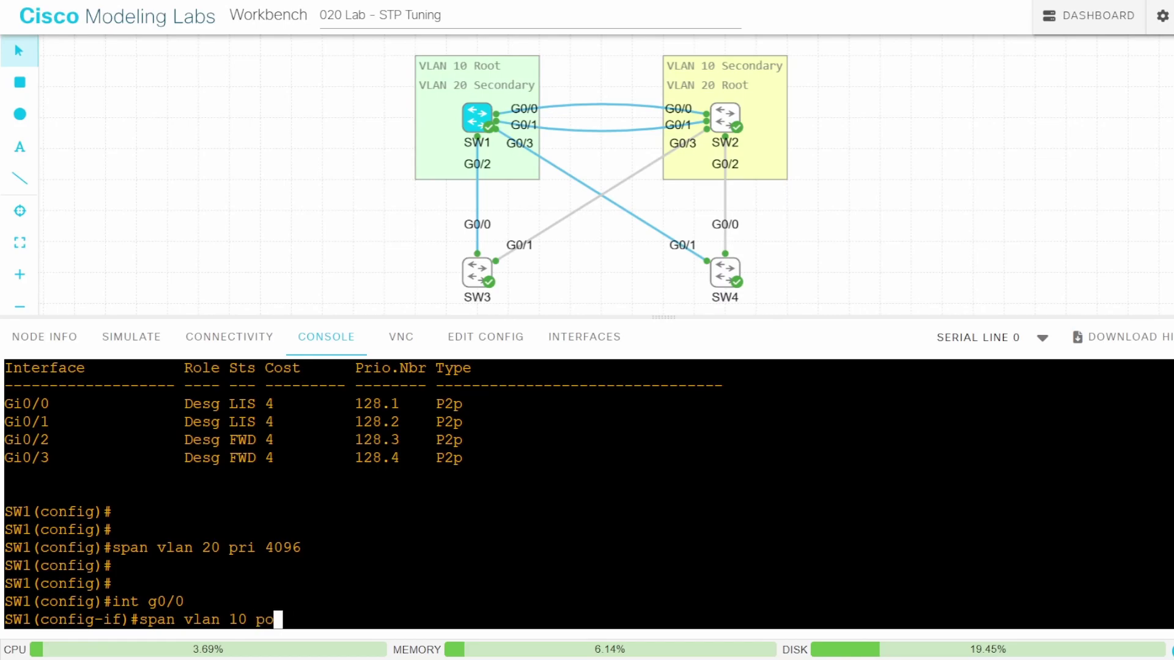
{"action": "type", "text": "rt"}
{"action": "key", "text": "Tab"}
{"action": "type", "text": "240"}
{"action": "key", "text": "Return"}
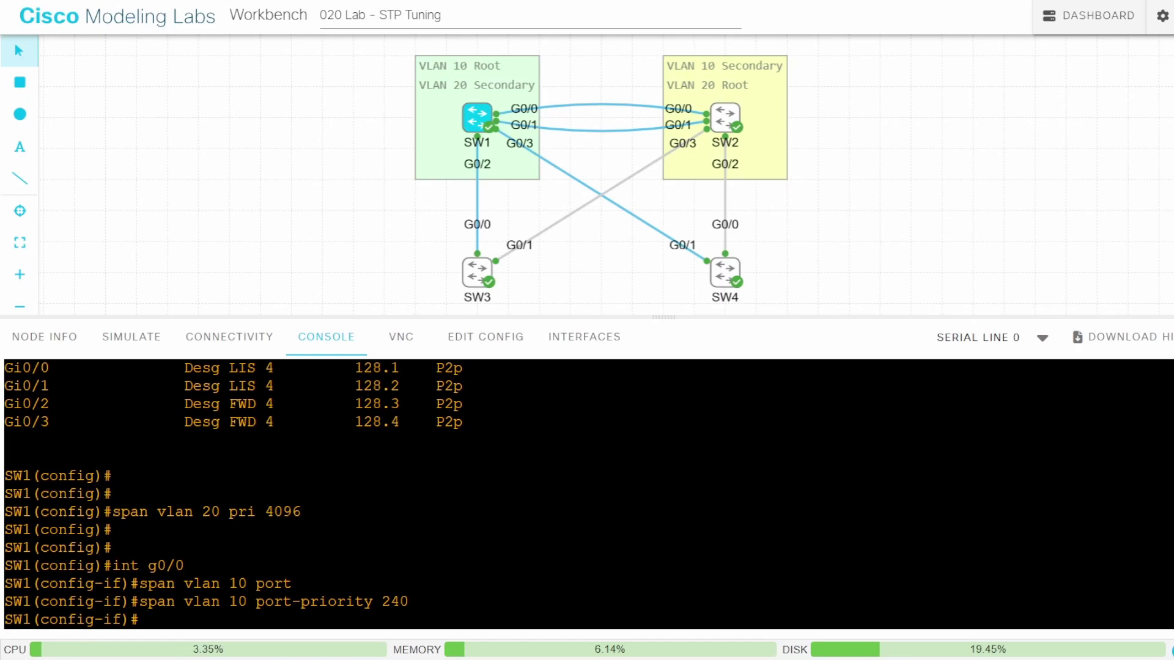
Recheck SW2's VLAN 10 spanning tree and highlight Gi0/1 as the new root port.
{"action": "left_click", "coordinate": [729, 124]}
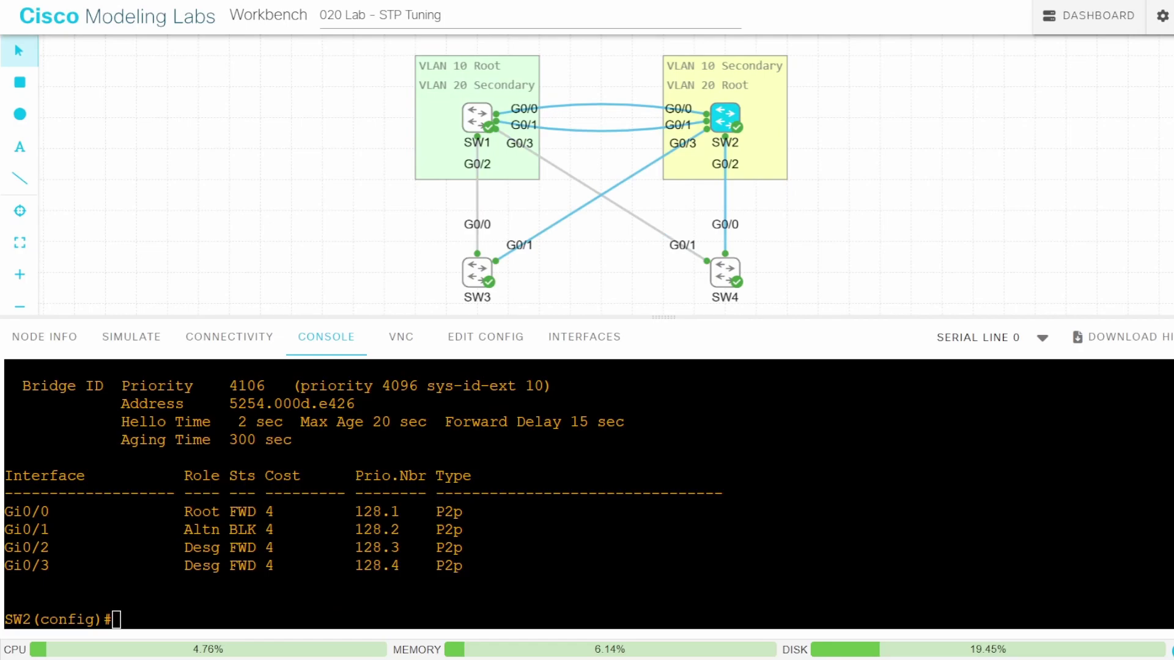
{"action": "key", "text": "Return"}
{"action": "key", "text": "Return"}
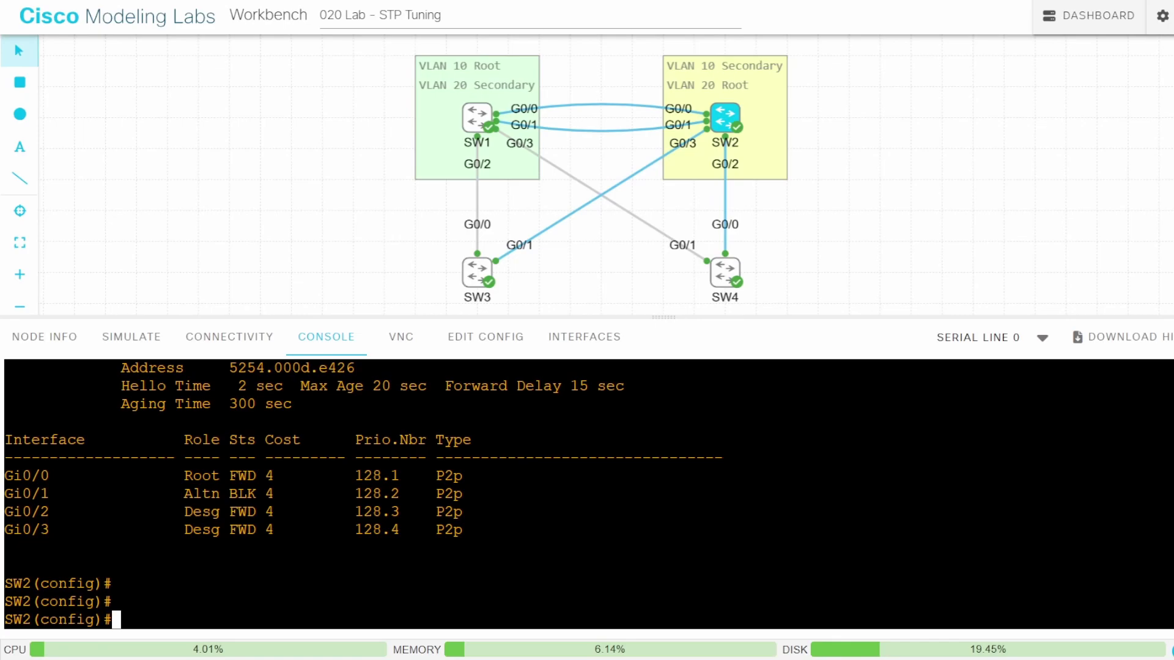
{"action": "type", "text": "do sh span vlan 10"}
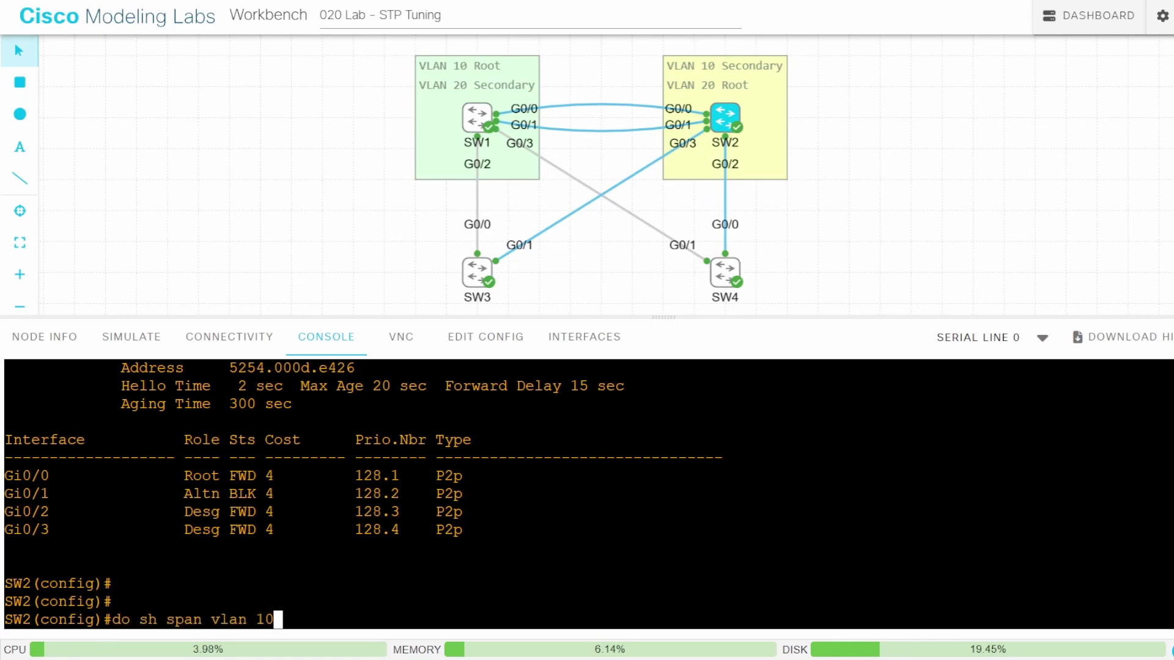
{"action": "key", "text": "Return"}
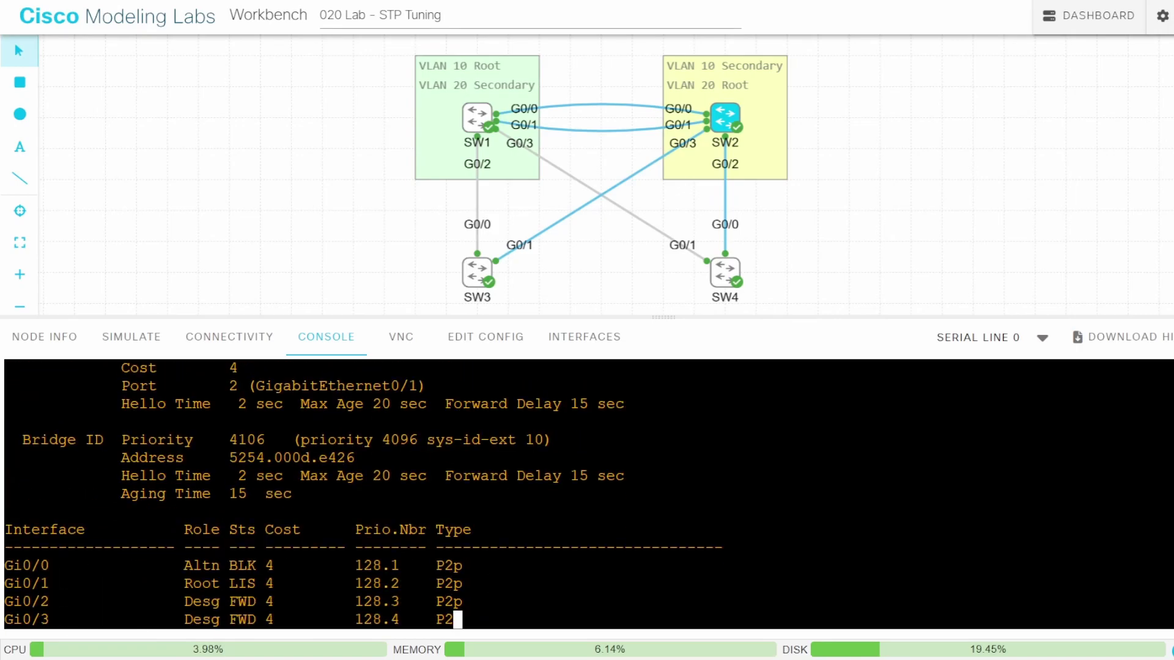
{"action": "left_click_drag", "start_coordinate": [220, 531], "coordinate": [3, 532]}
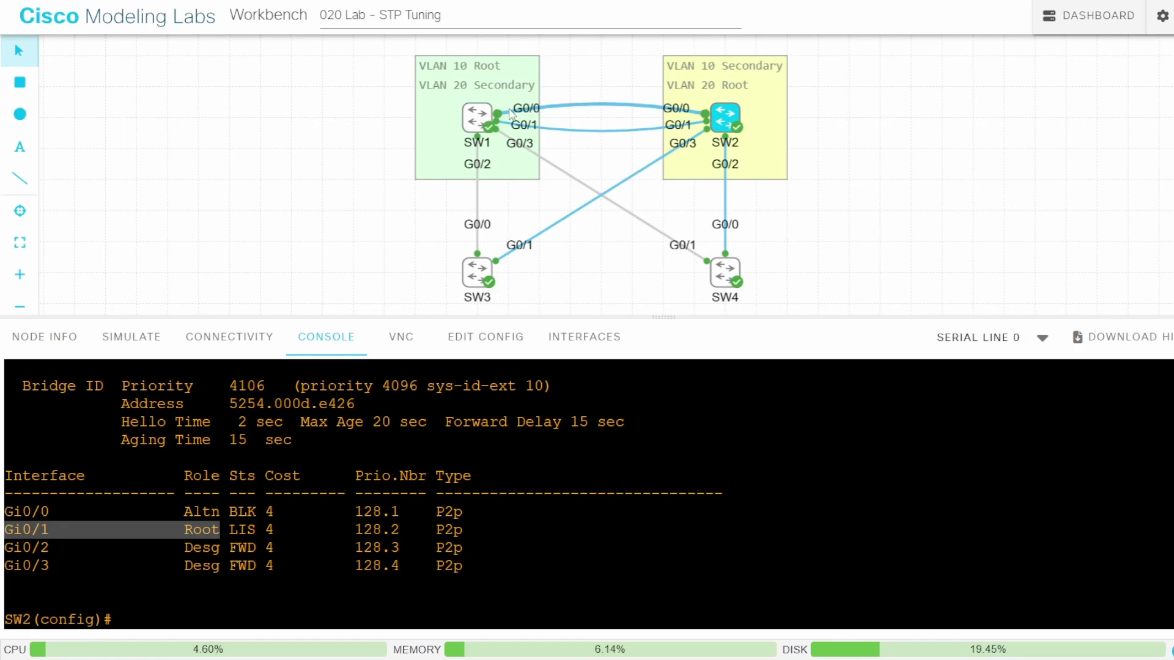
Display SW1's VLAN 20 spanning tree and highlight the Gi0/0 root port row.
{"action": "left_click", "coordinate": [477, 117]}
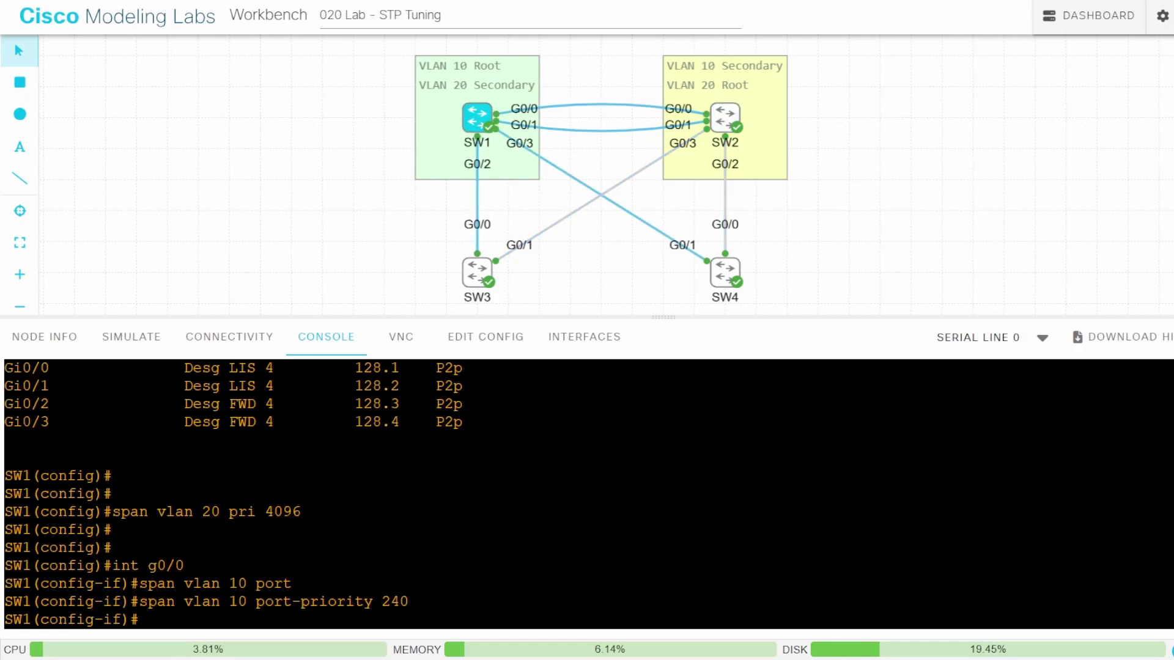
{"action": "type", "text": "do "}
{"action": "type", "text": "sh span"}
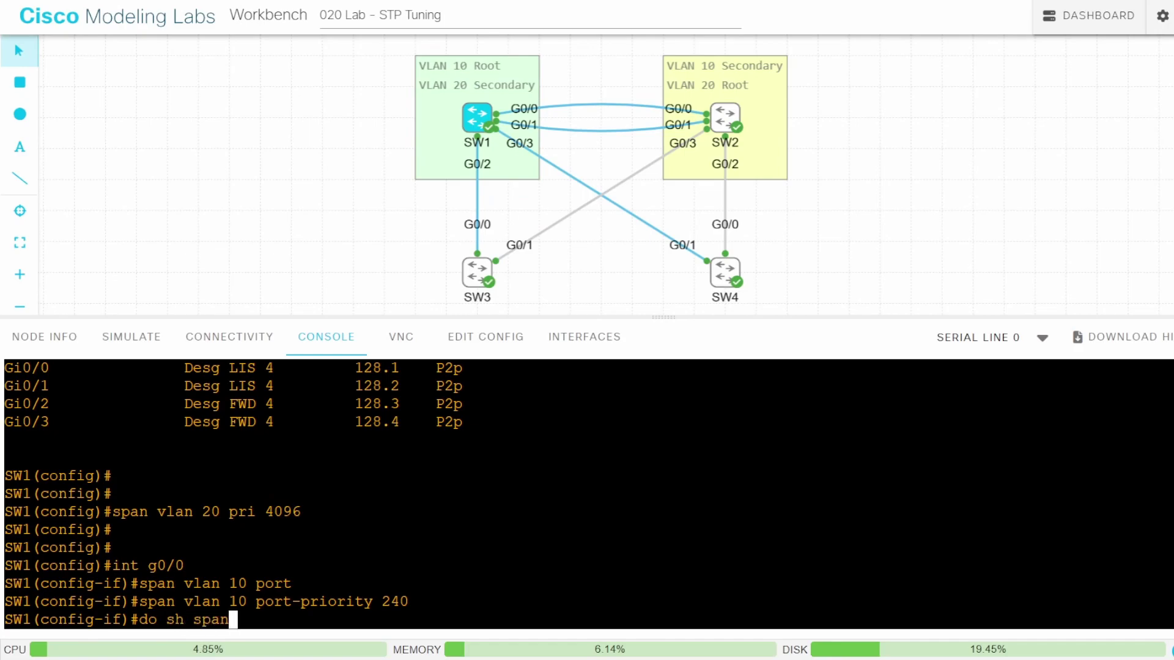
{"action": "type", "text": " vlan 20"}
{"action": "key", "text": "Return"}
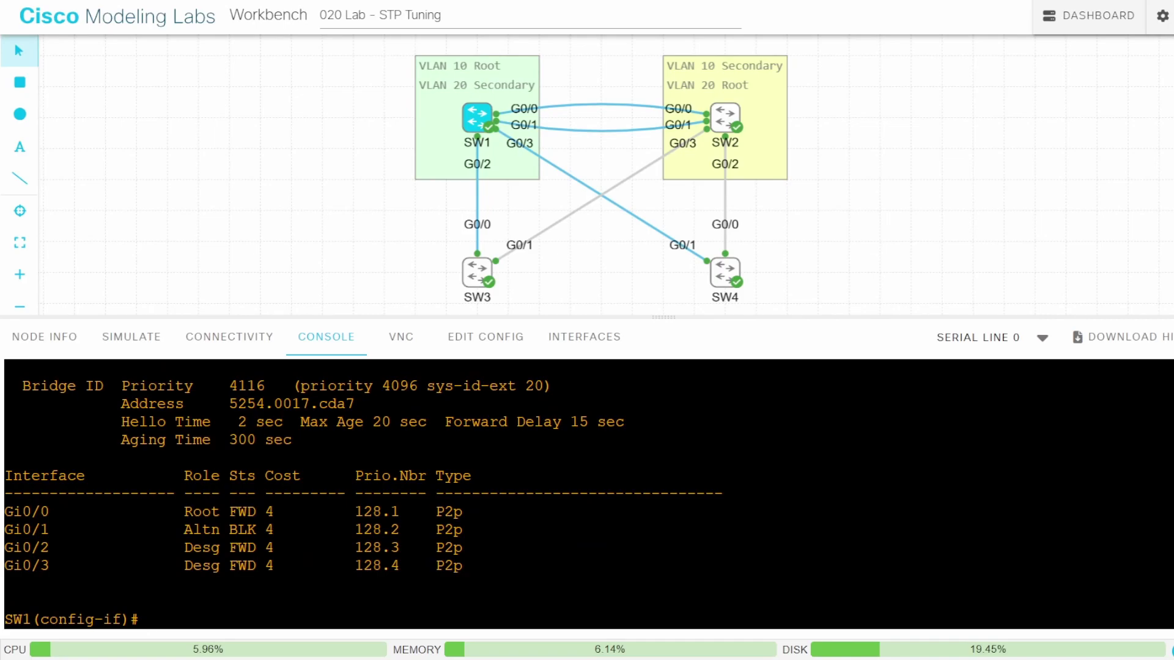
{"action": "left_click_drag", "start_coordinate": [230, 512], "coordinate": [2, 512]}
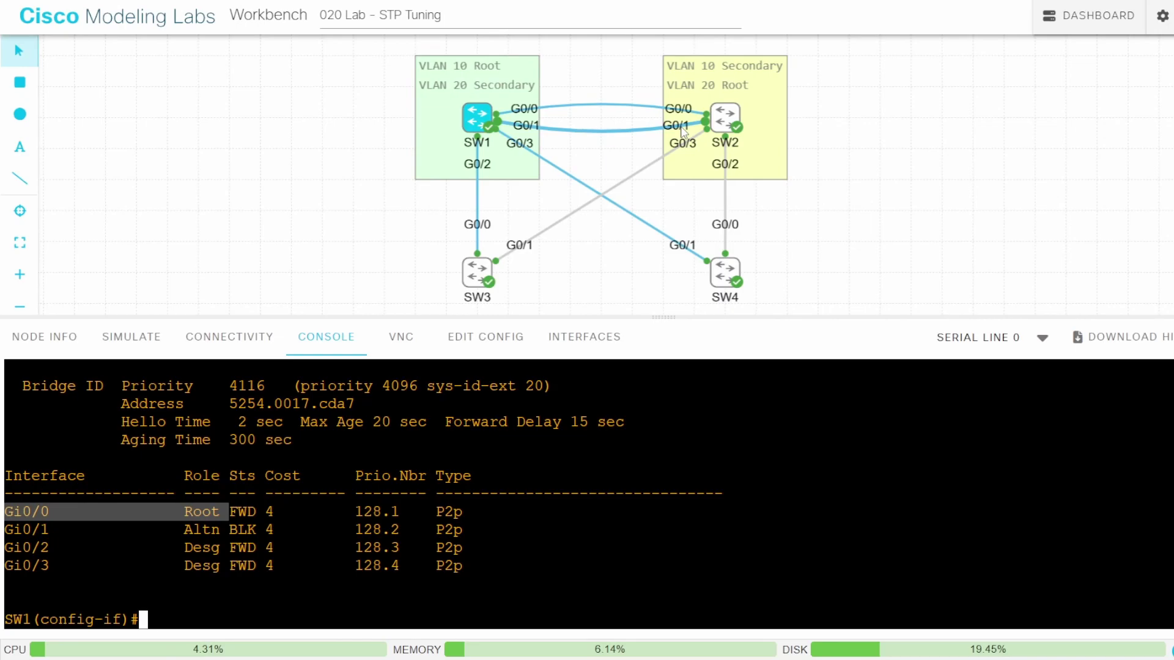
Set SW2's interface G0/1 VLAN 20 port priority to 0.
{"action": "left_click", "coordinate": [725, 116]}
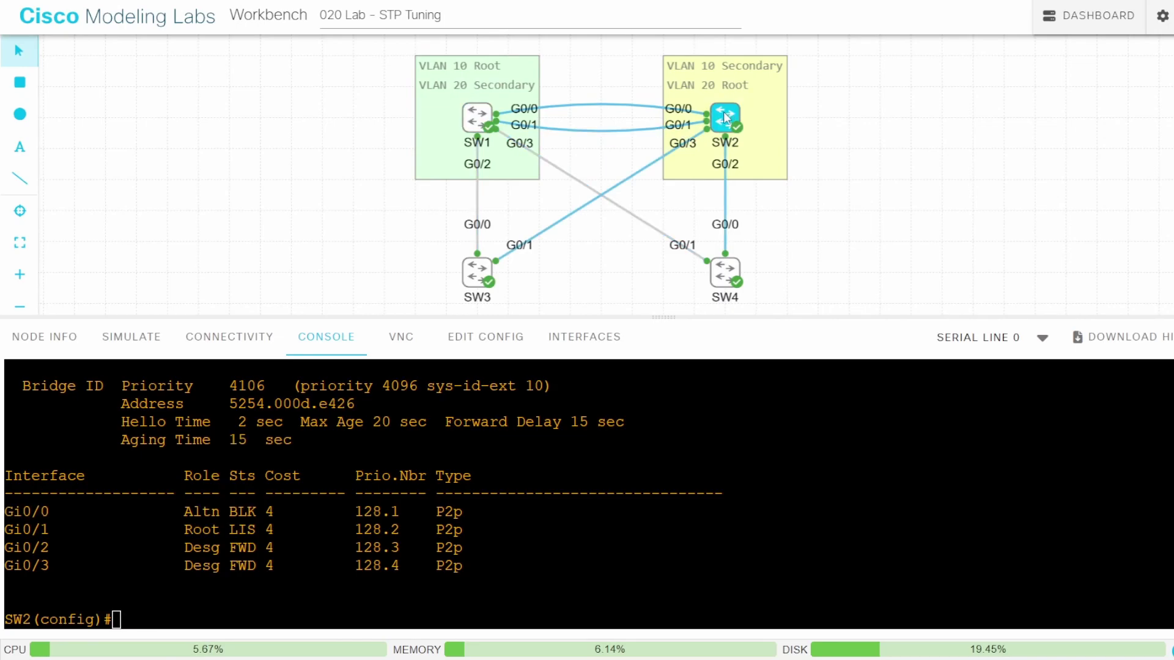
{"action": "key", "text": "Return"}
{"action": "key", "text": "Return"}
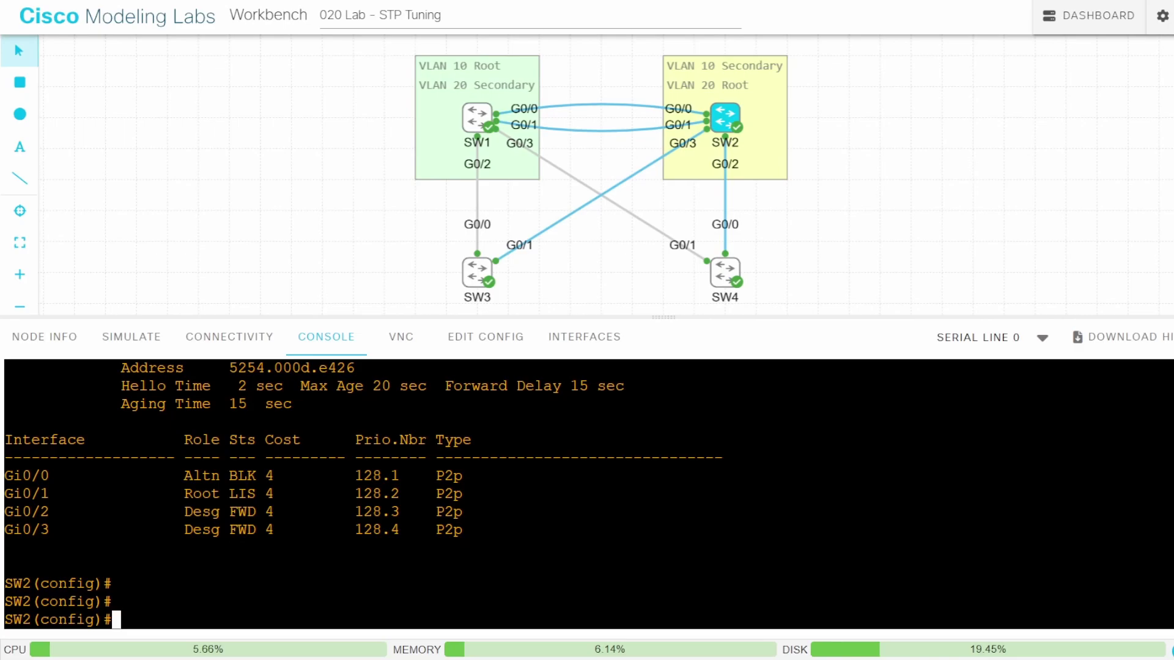
{"action": "type", "text": "int g0/1"}
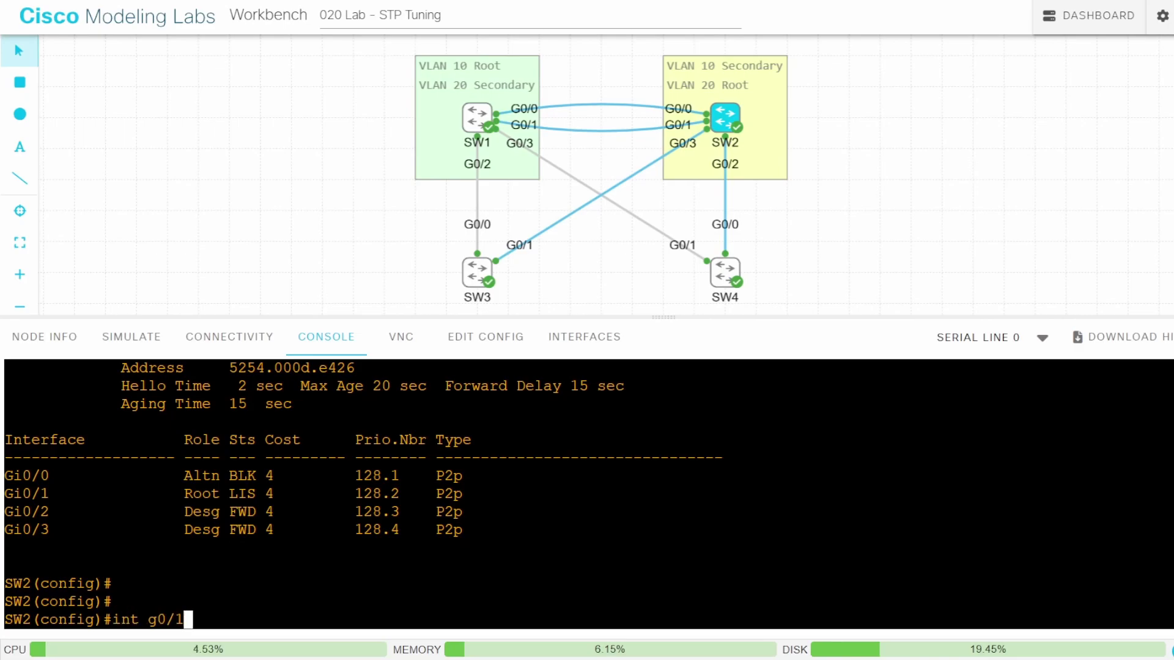
{"action": "key", "text": "Return"}
{"action": "type", "text": "span vlan 2"}
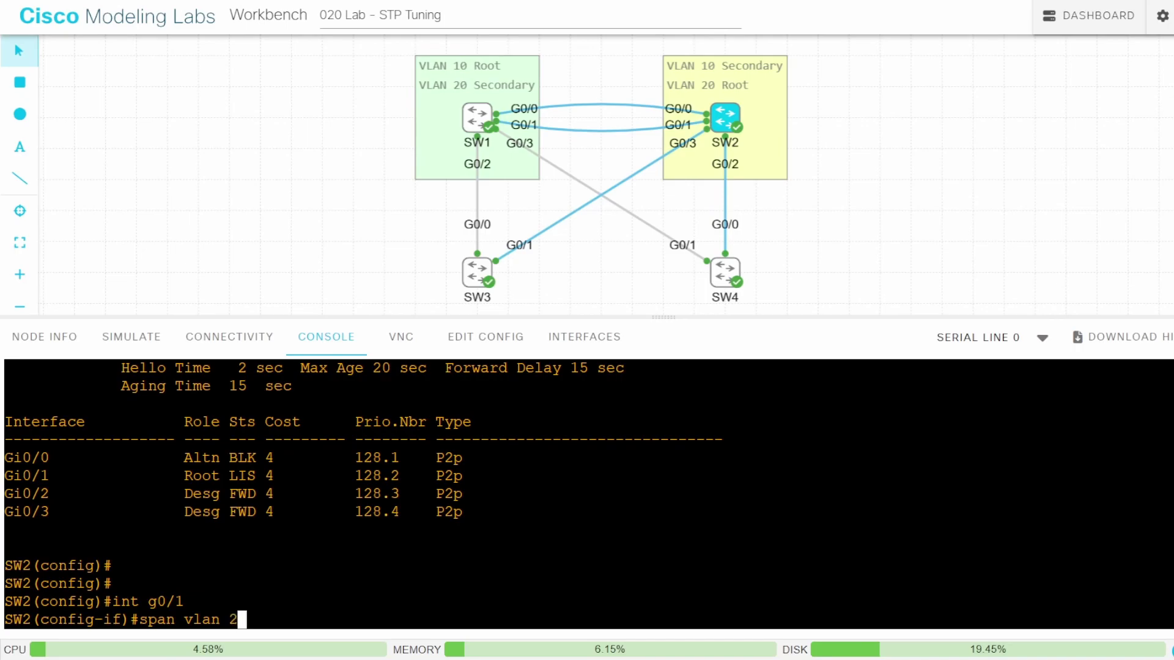
{"action": "type", "text": "0 por"}
{"action": "key", "text": "Tab"}
{"action": "type", "text": "0"}
{"action": "key", "text": "Return"}
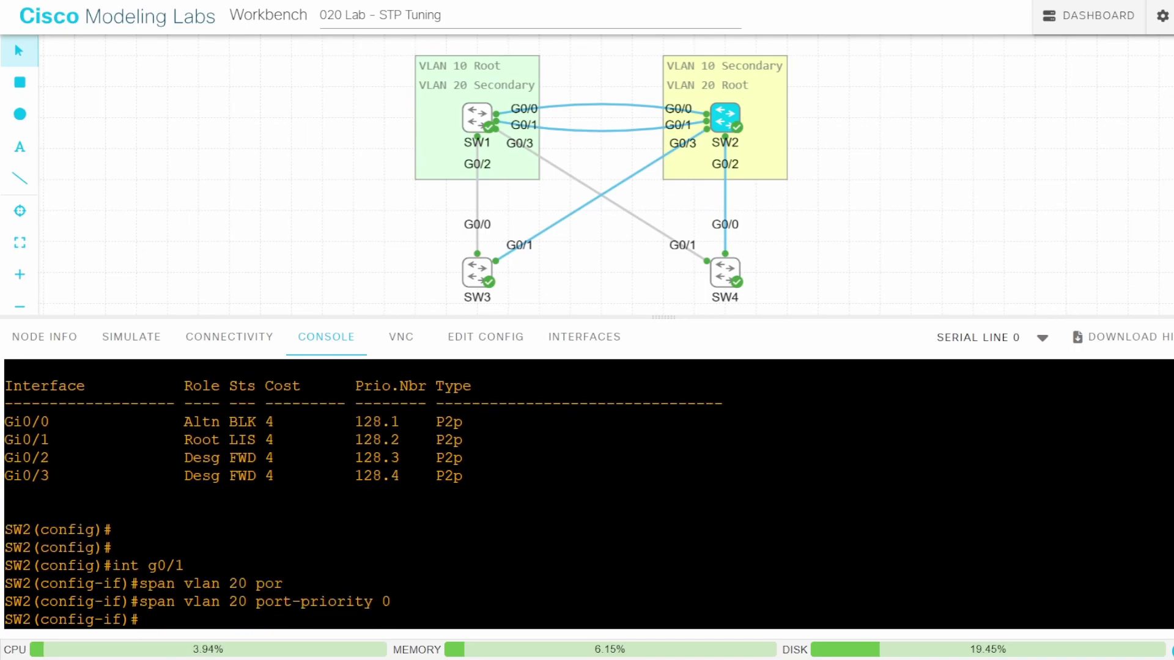
Check the valid port-priority range and confirm a value of 1 is rejected as not a multiple of 16.
{"action": "key", "text": "Up"}
{"action": "key", "text": "BackSpace"}
{"action": "type", "text": "?"}
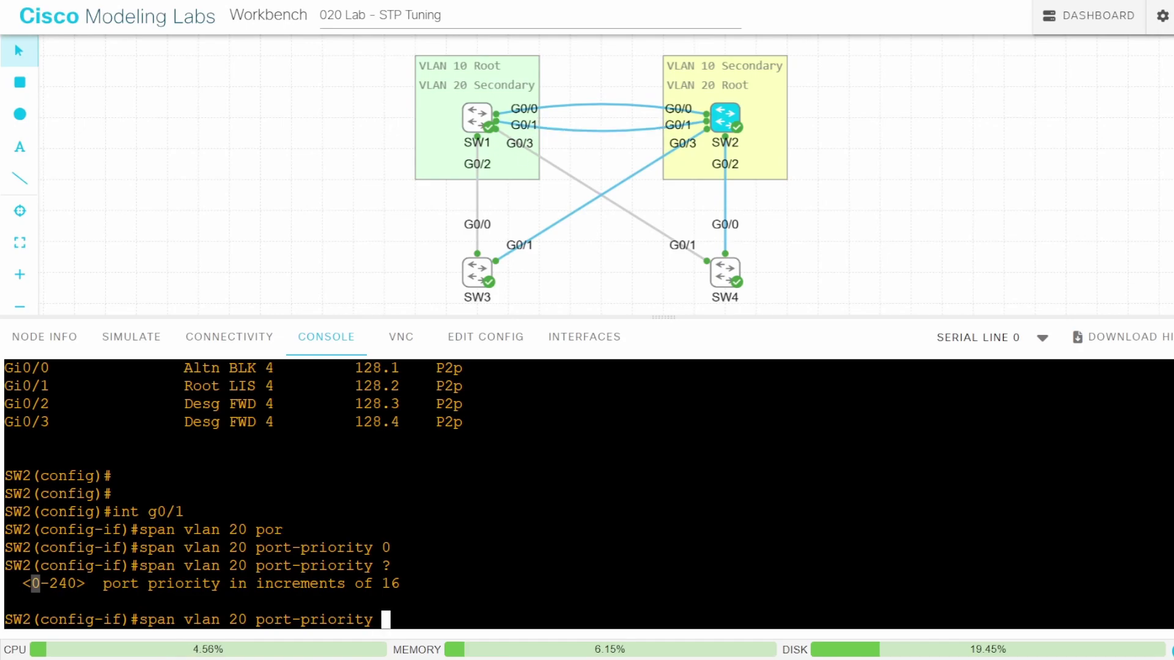
{"action": "left_click_drag", "start_coordinate": [401, 583], "coordinate": [103, 583]}
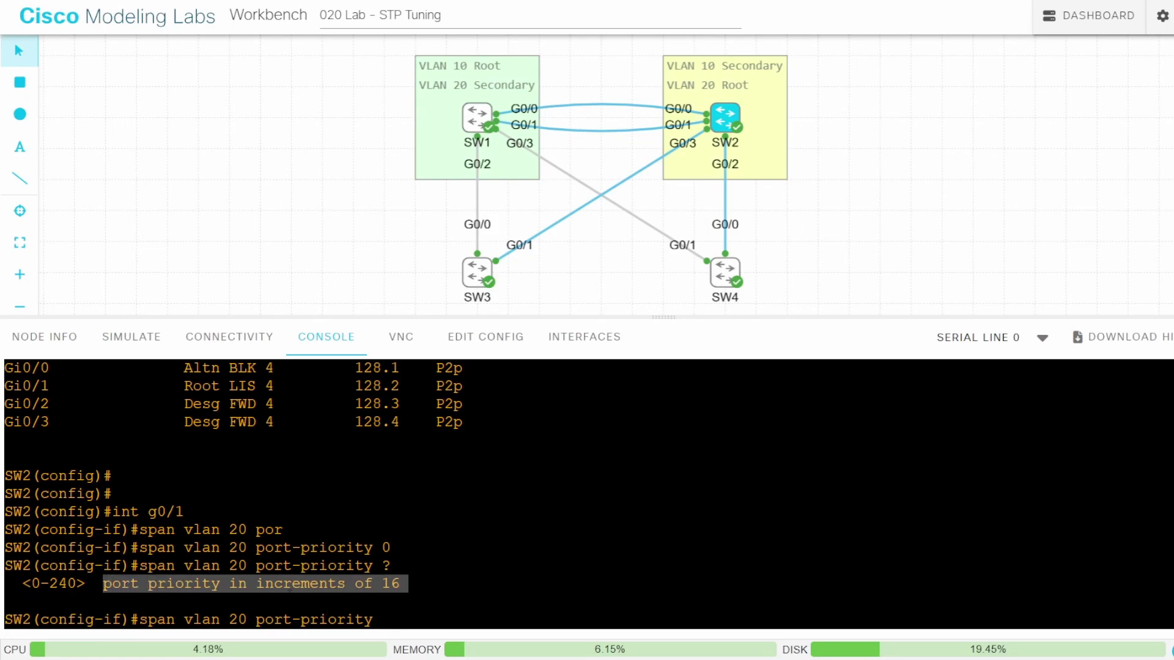
{"action": "left_click", "coordinate": [104, 583]}
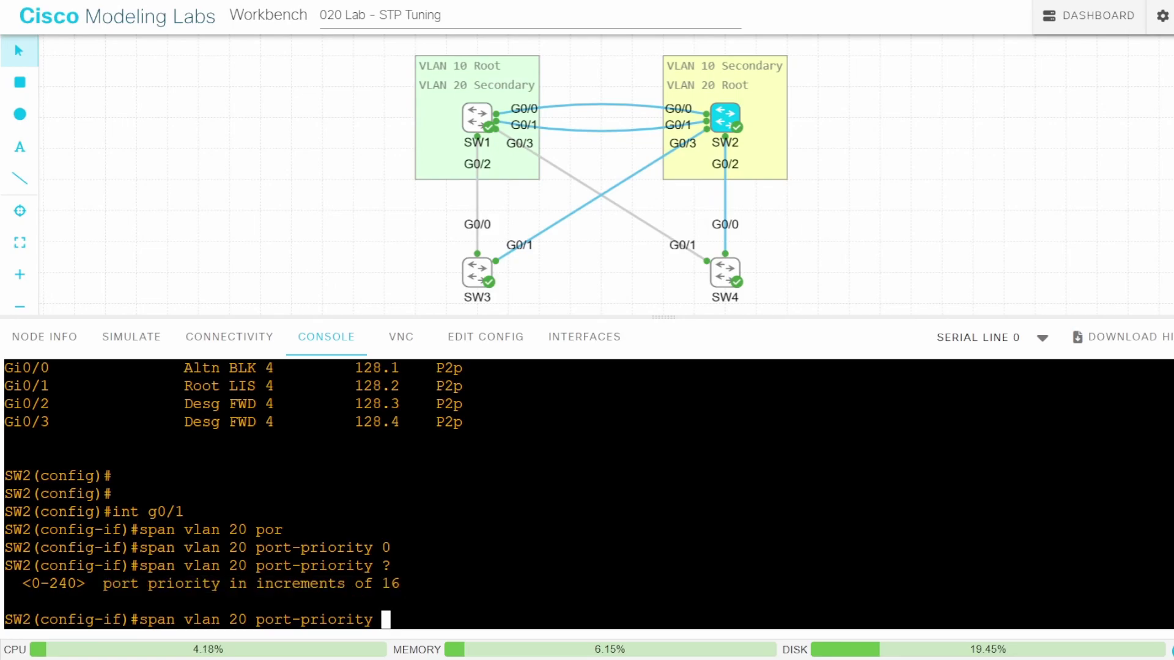
{"action": "type", "text": "1"}
{"action": "key", "text": "Return"}
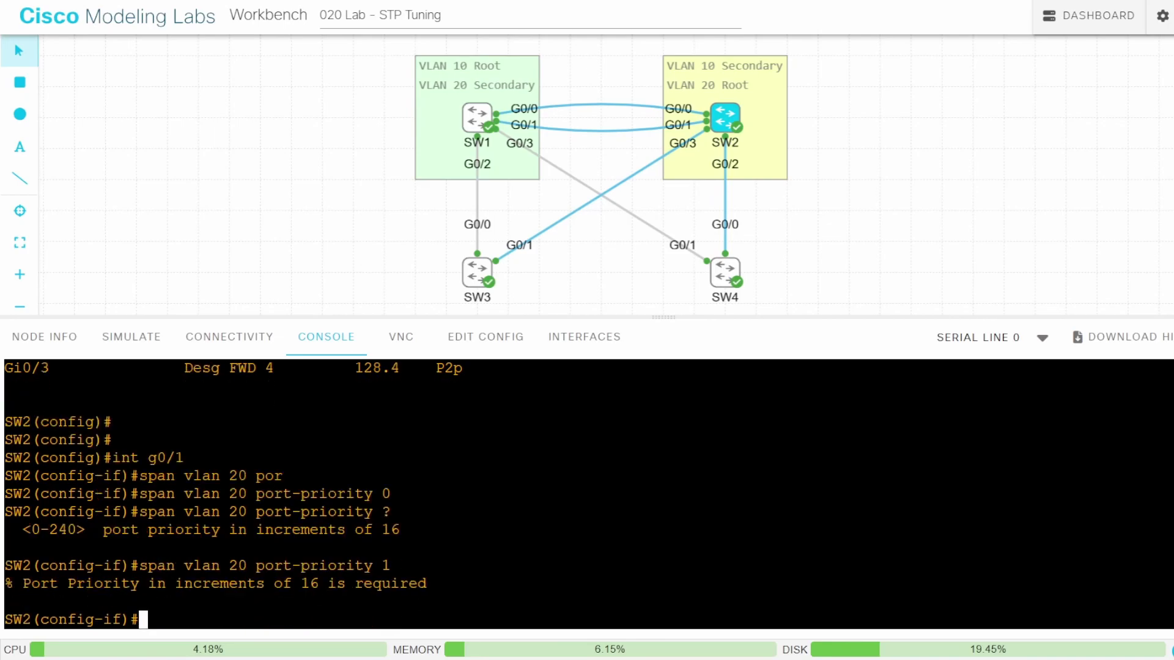
{"action": "left_click_drag", "start_coordinate": [437, 584], "coordinate": [2, 583]}
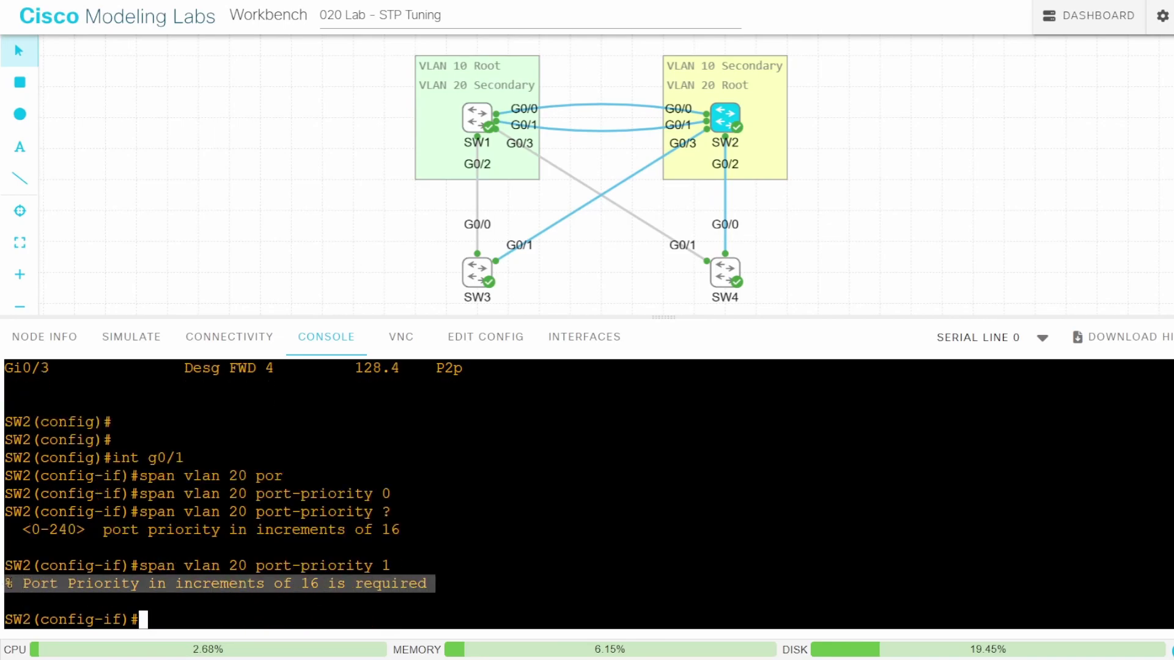
{"action": "left_click", "coordinate": [419, 236]}
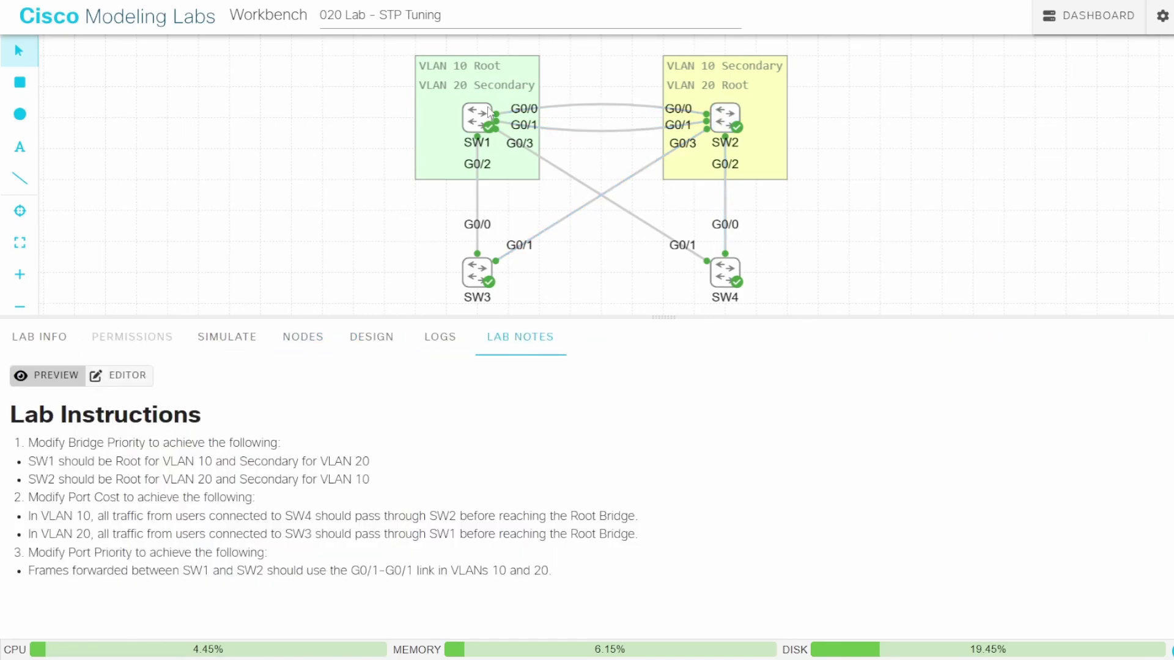
Confirm Gi0/1 is SW1's VLAN 20 root port and highlight the lab notes' final requirement.
{"action": "left_click", "coordinate": [477, 118]}
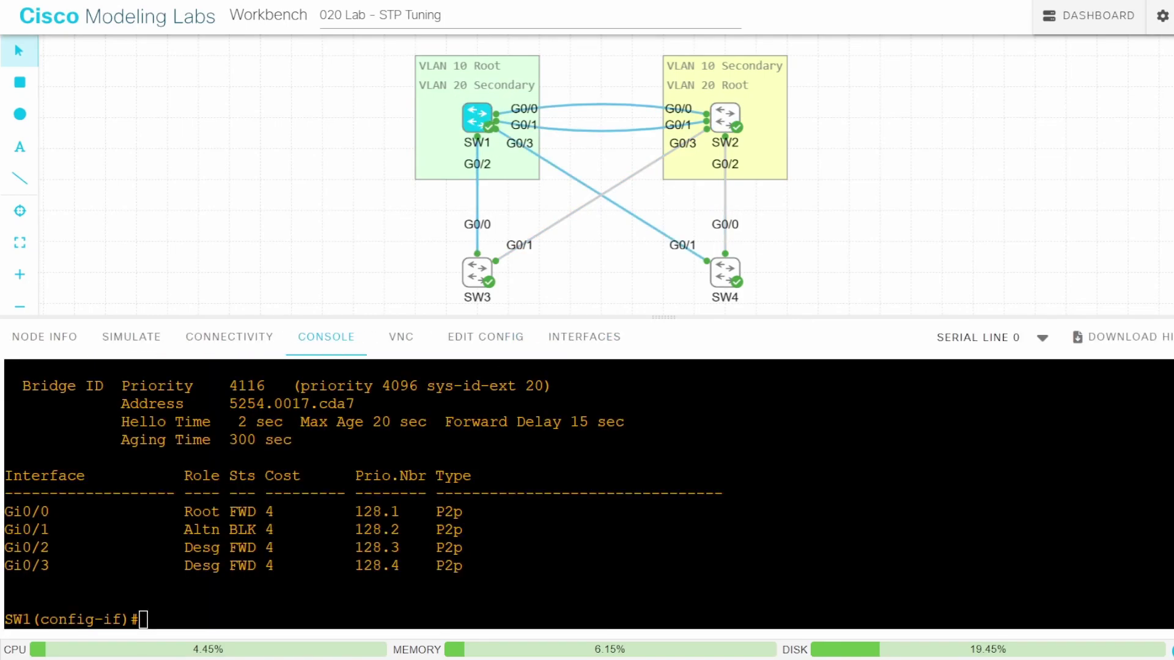
{"action": "key", "text": "Return"}
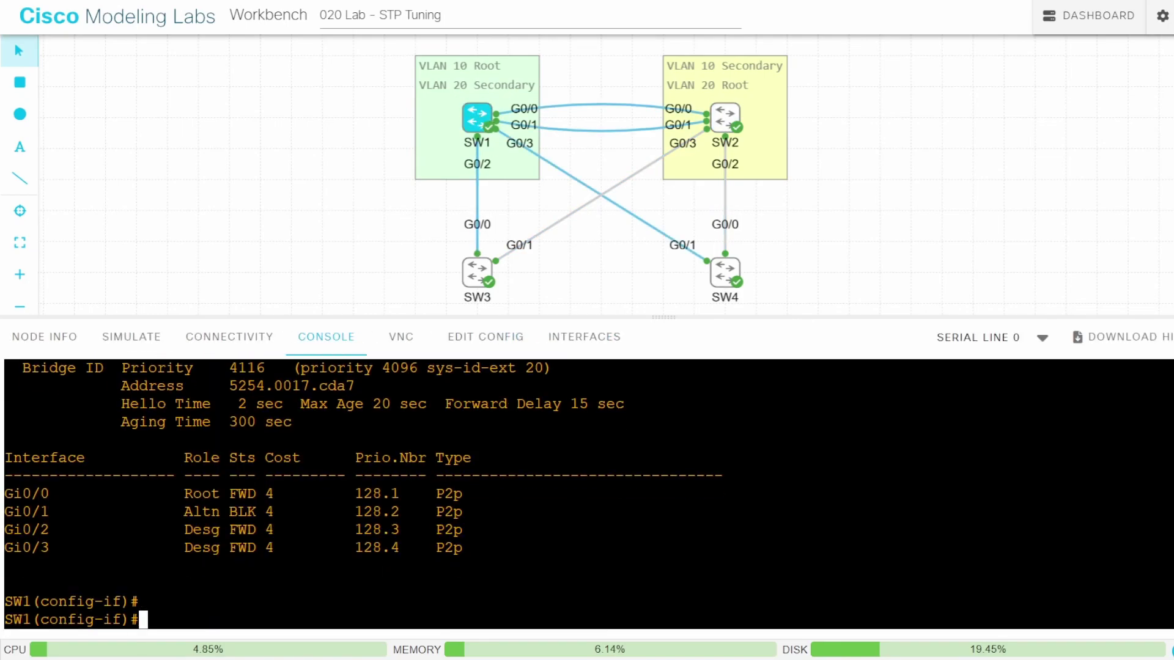
{"action": "type", "text": "do sh span vlan 20"}
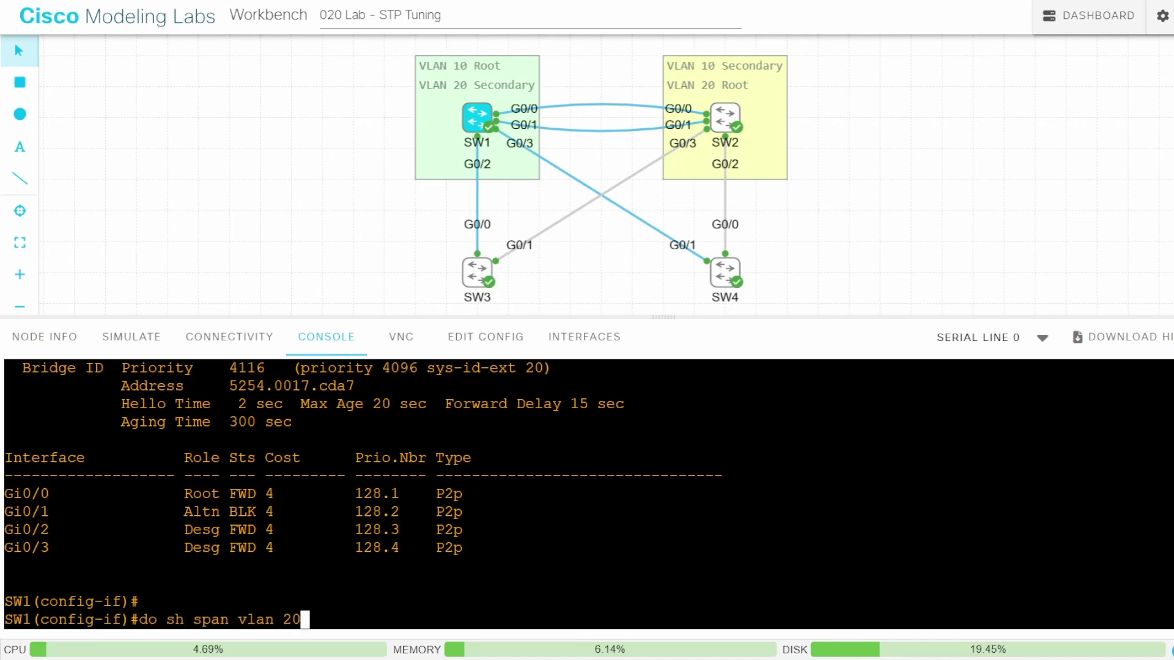
{"action": "key", "text": "Return"}
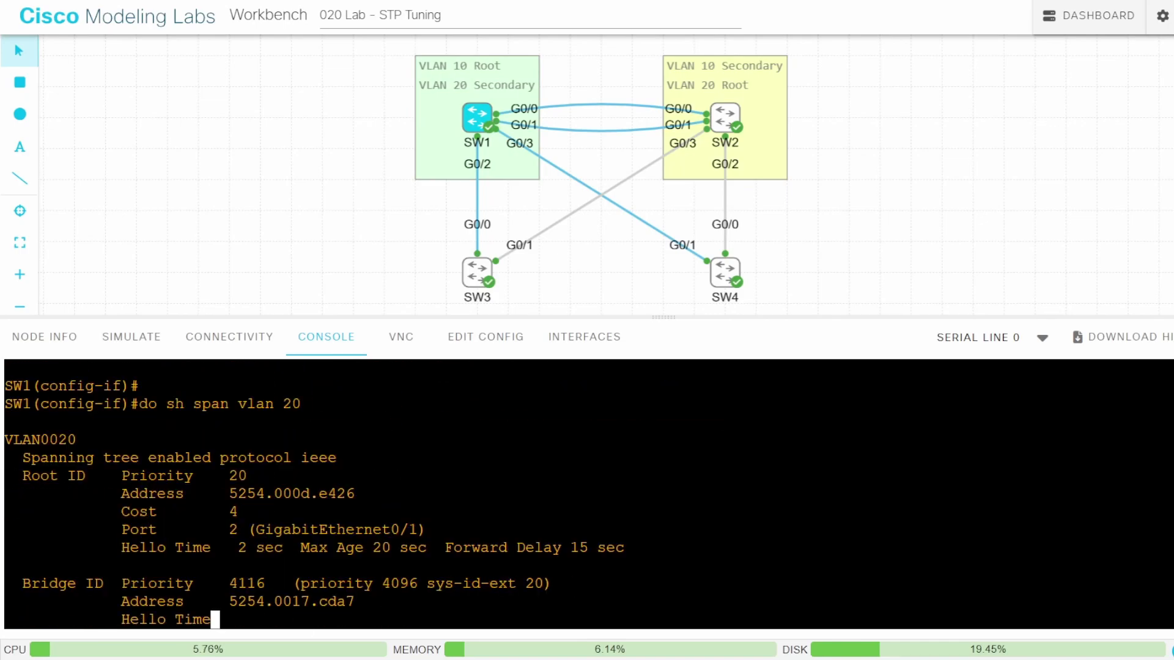
{"action": "left_click_drag", "start_coordinate": [226, 530], "coordinate": [5, 539]}
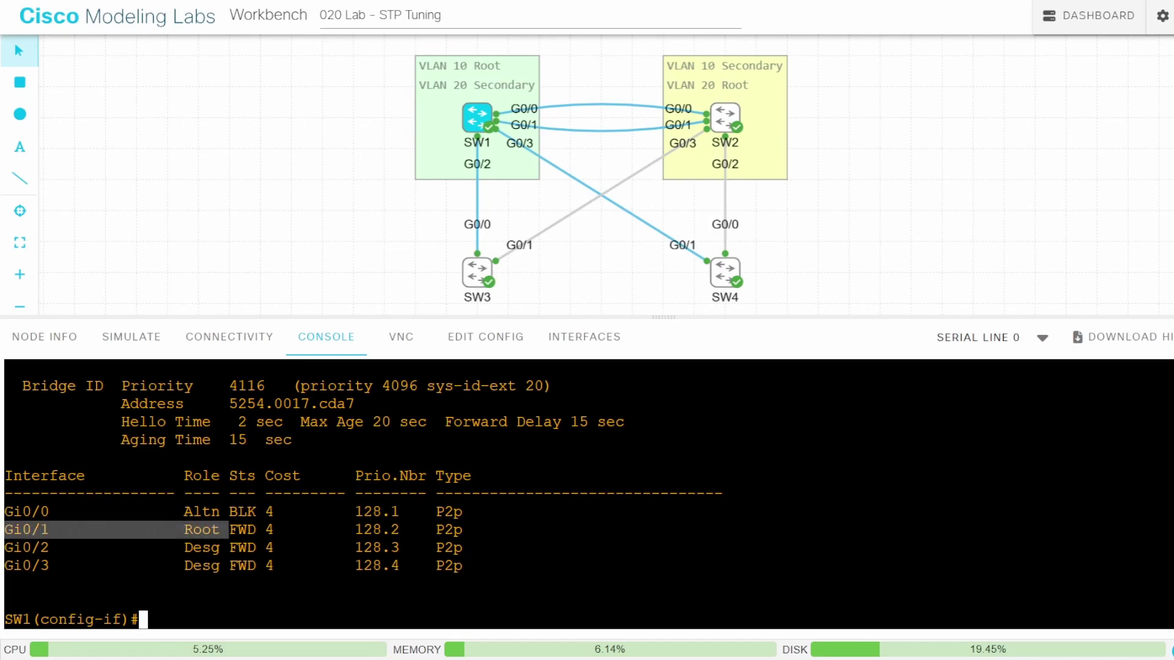
{"action": "left_click", "coordinate": [376, 242]}
{"action": "left_click_drag", "start_coordinate": [552, 572], "coordinate": [27, 581]}
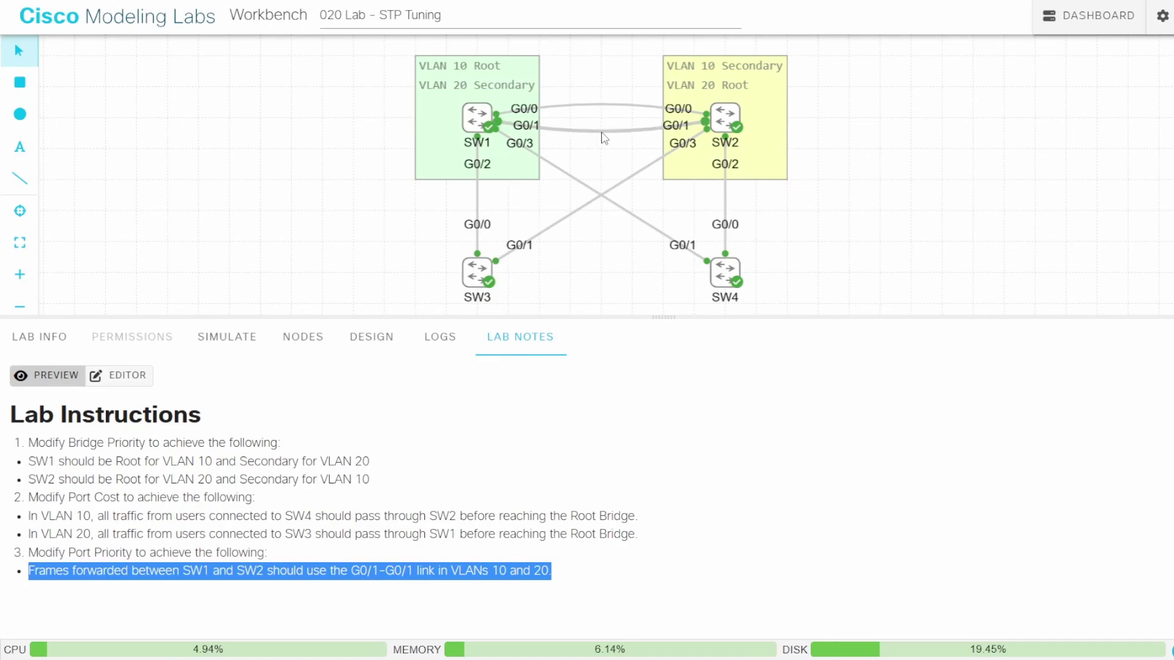